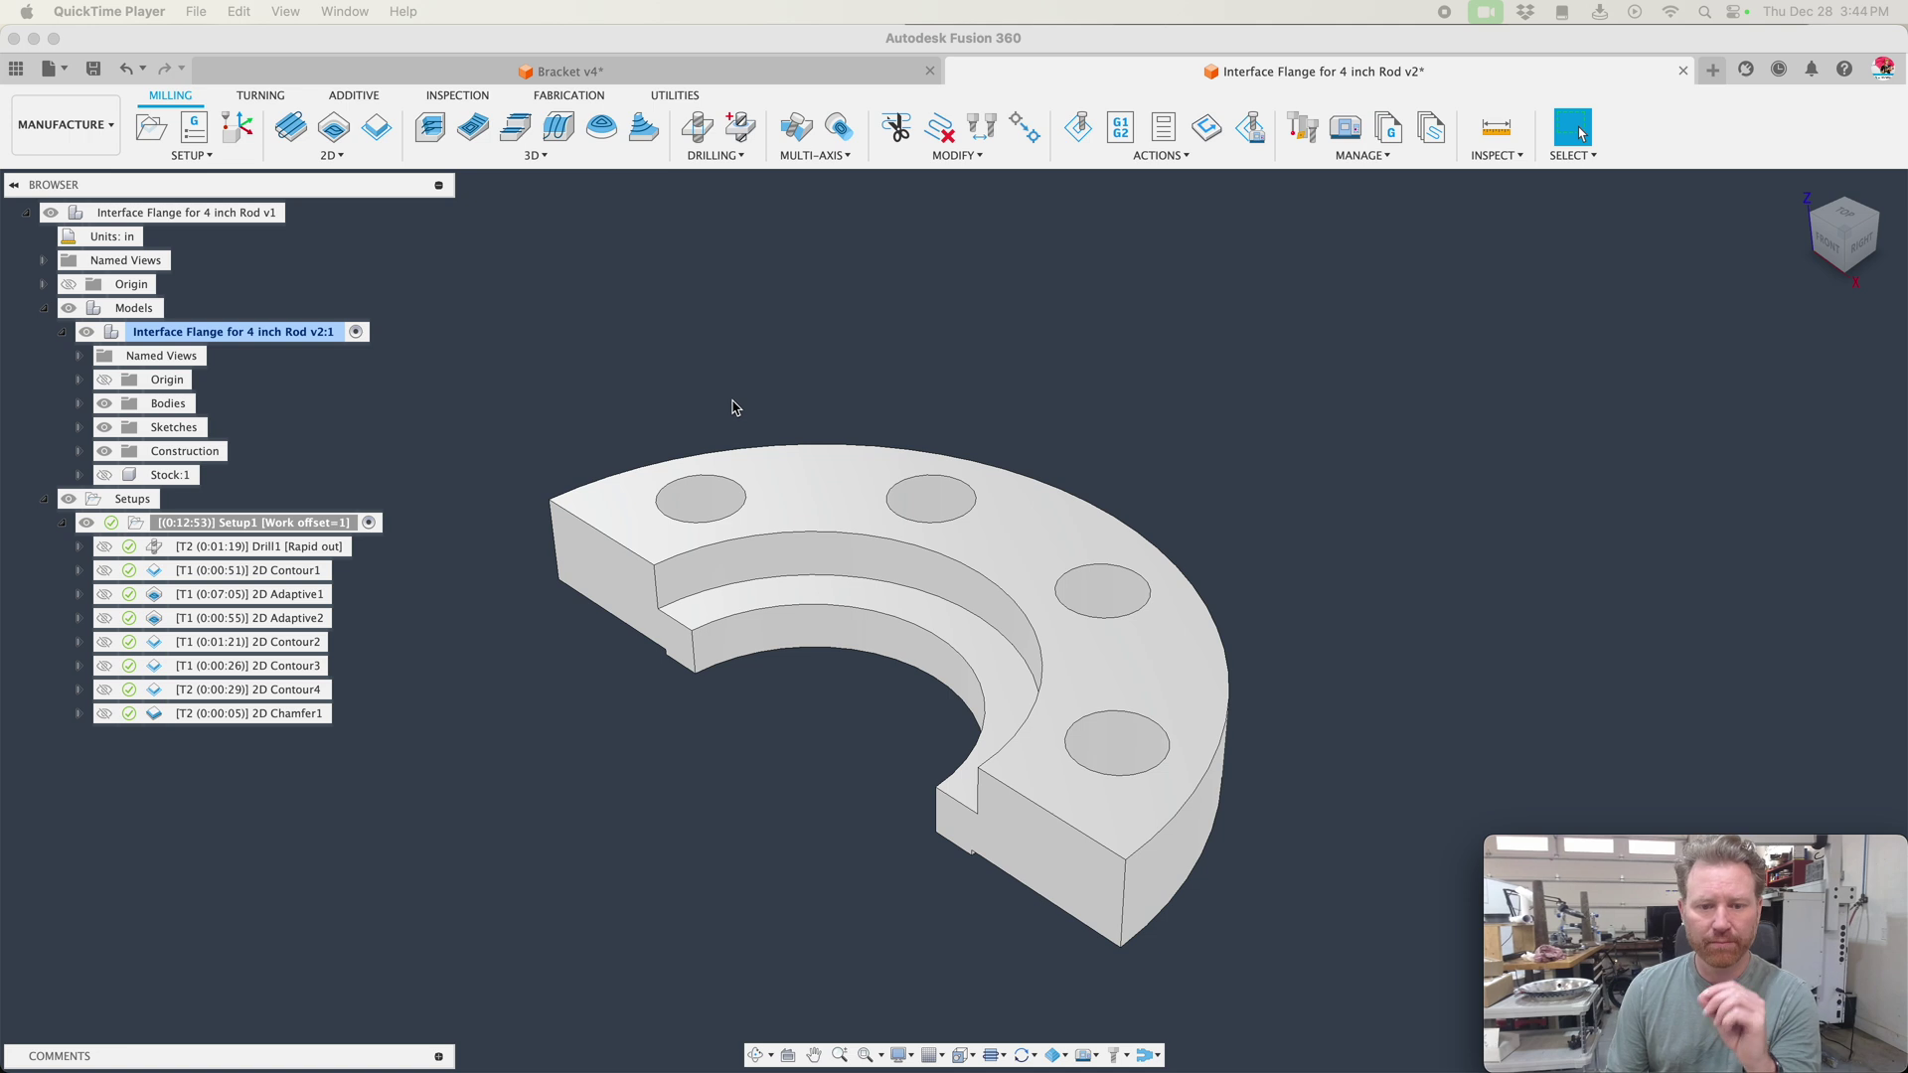
# - Preview the Drill1 and 2D Contour1 toolpaths, then clear the selection to show the bare part
pyautogui.click(741, 402)
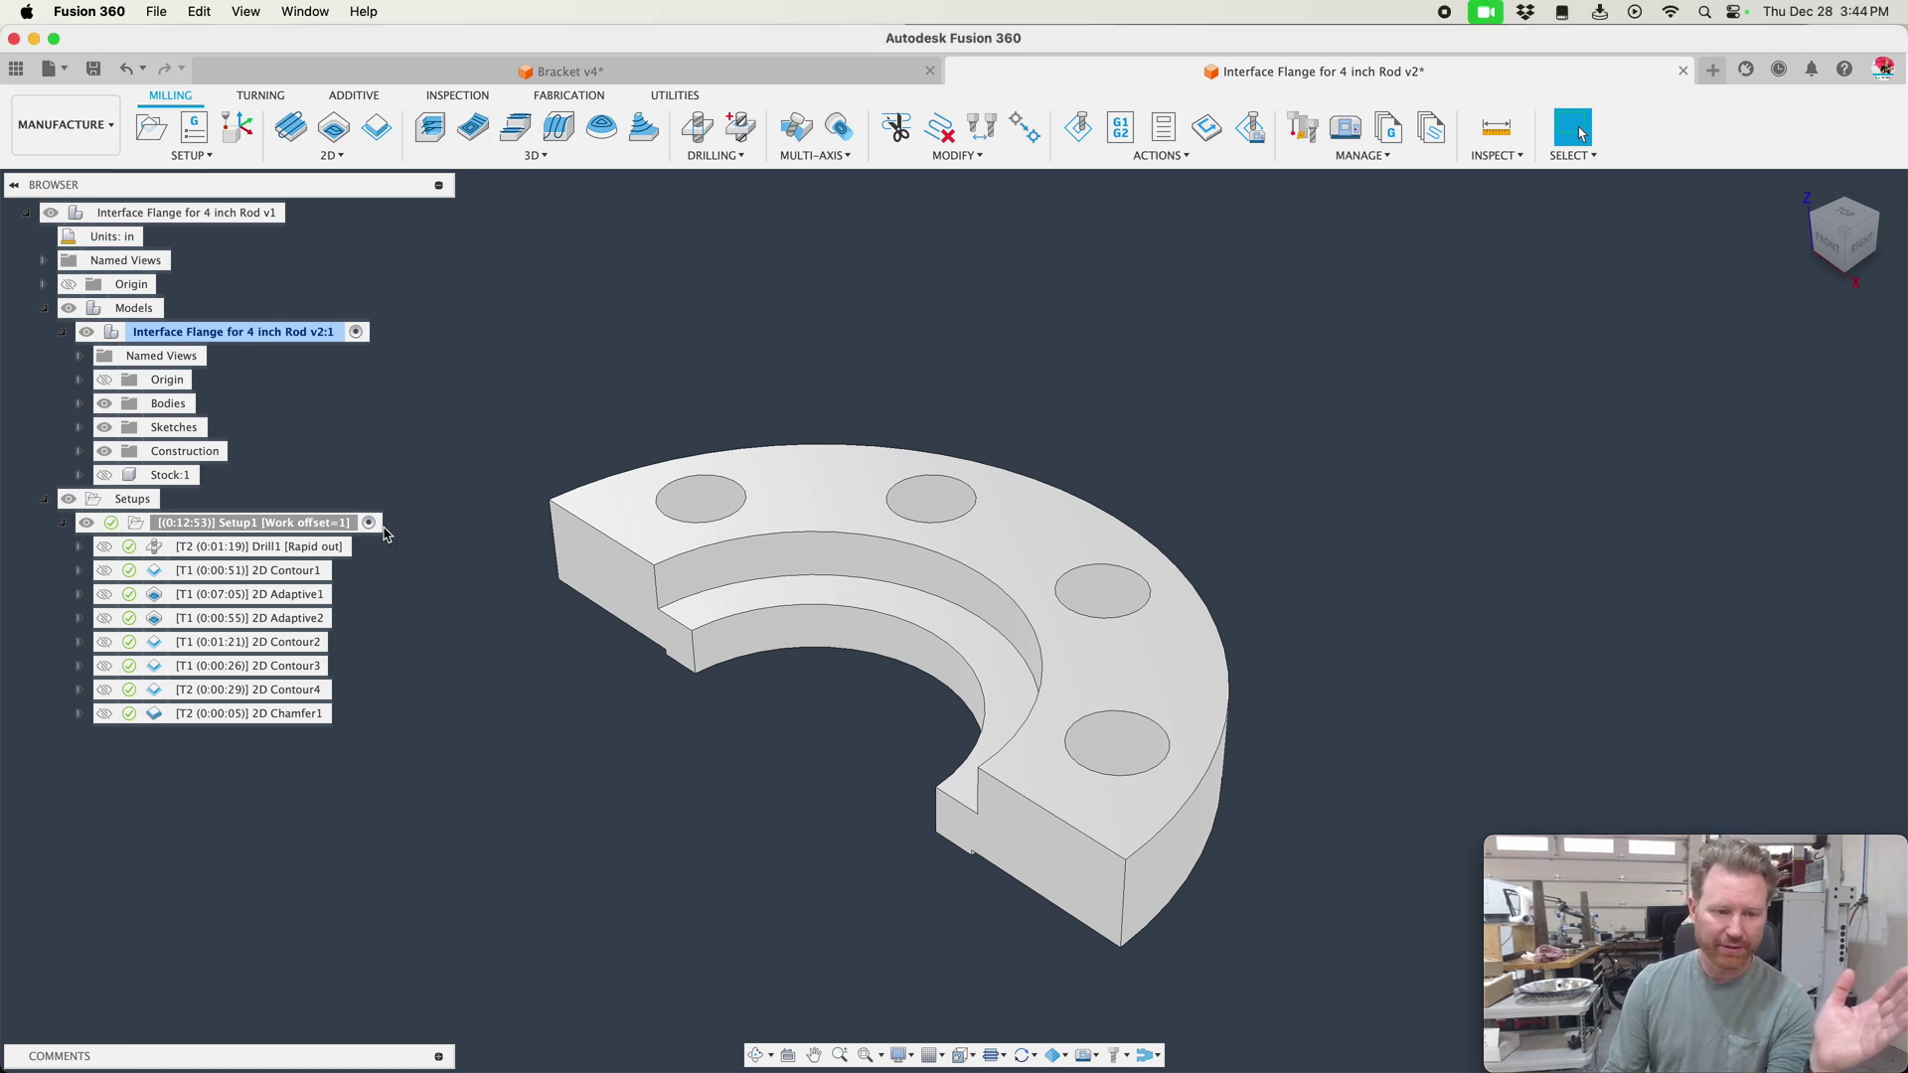
pyautogui.click(332, 547)
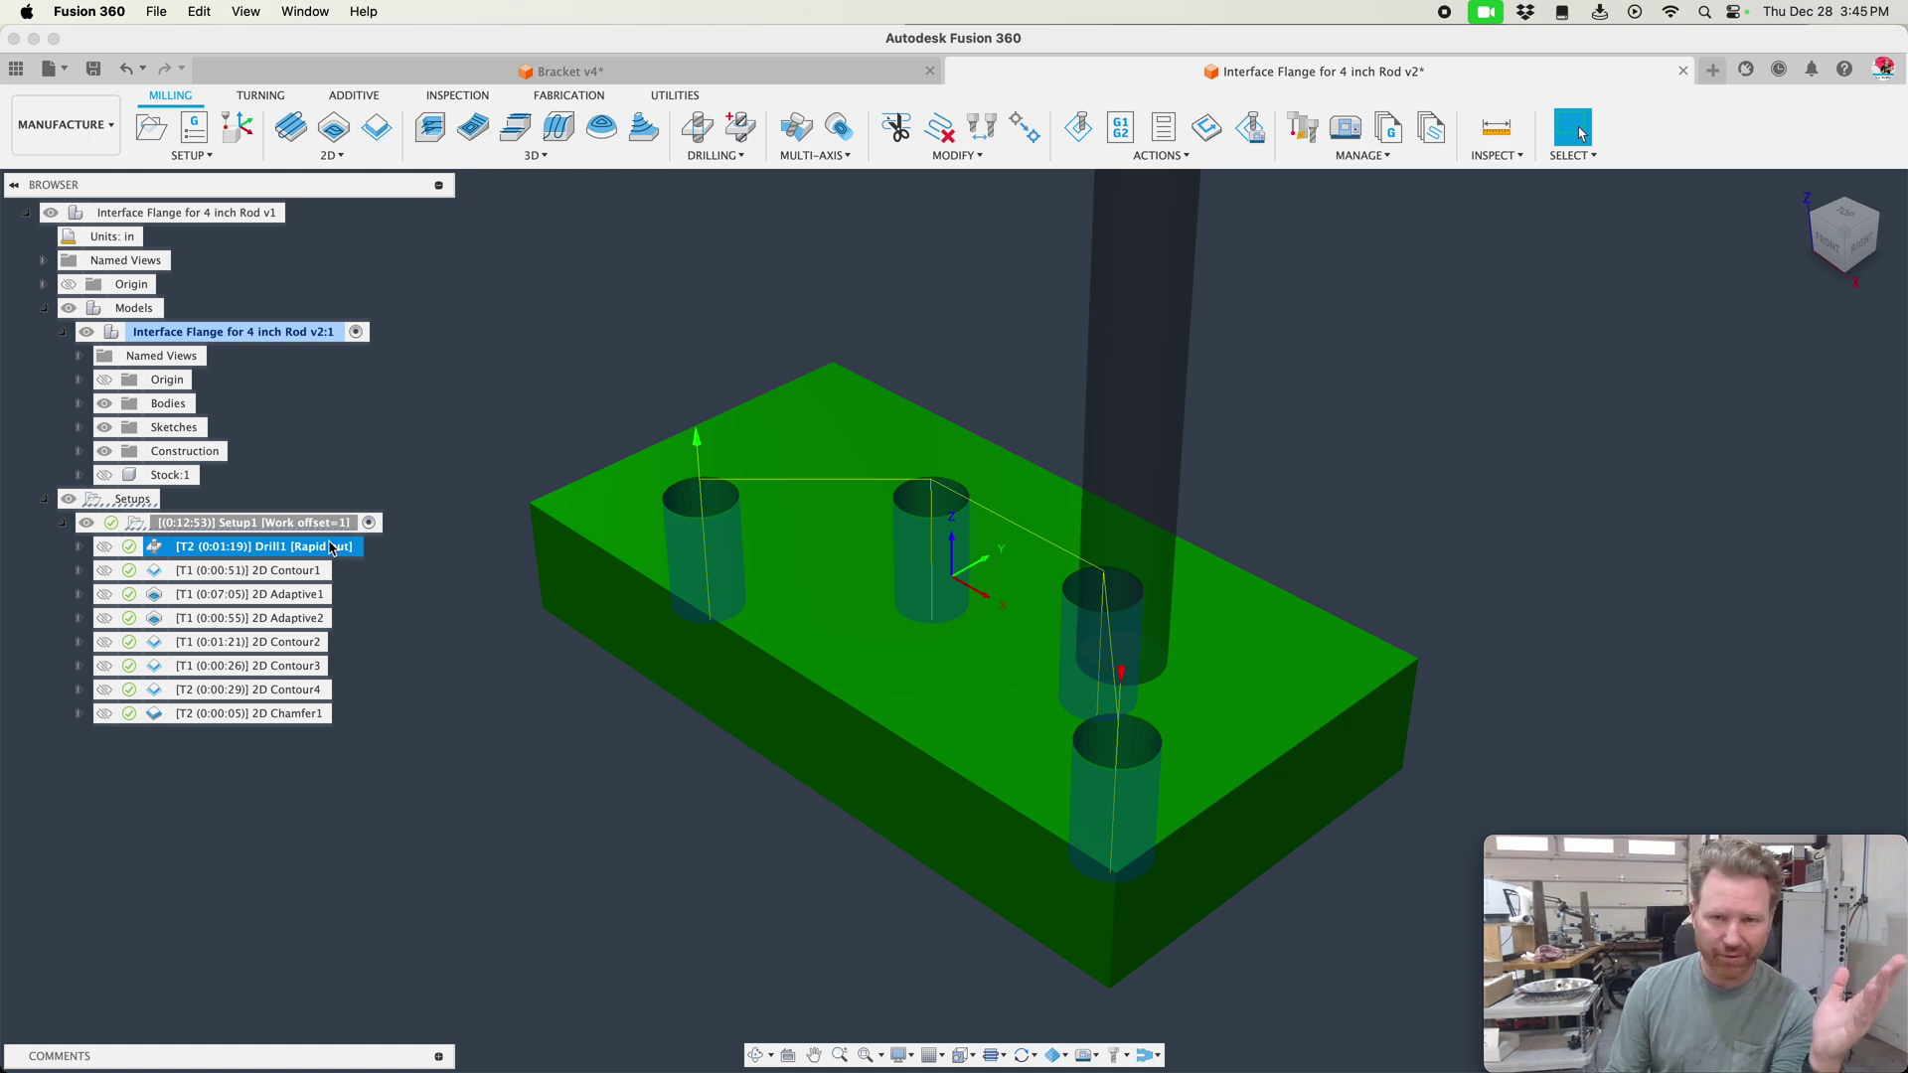
pyautogui.click(308, 570)
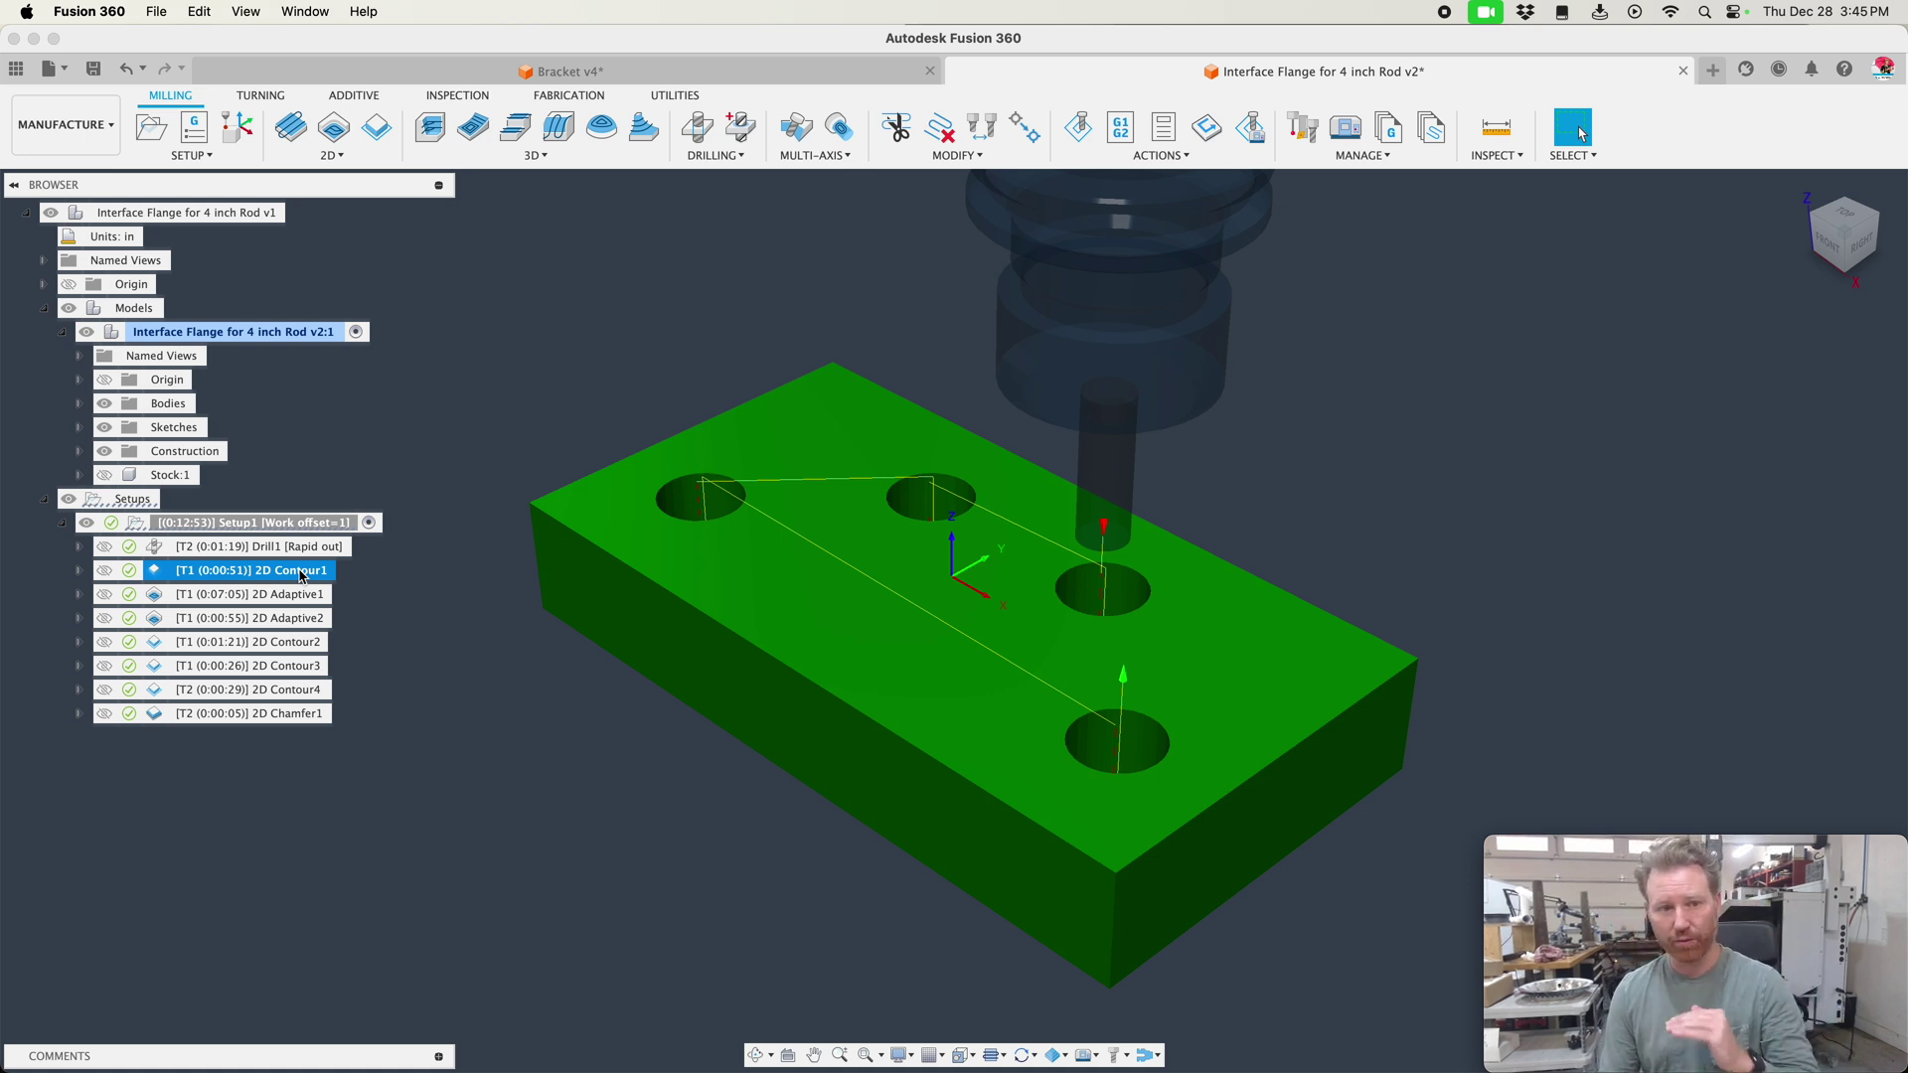
pyautogui.click(284, 547)
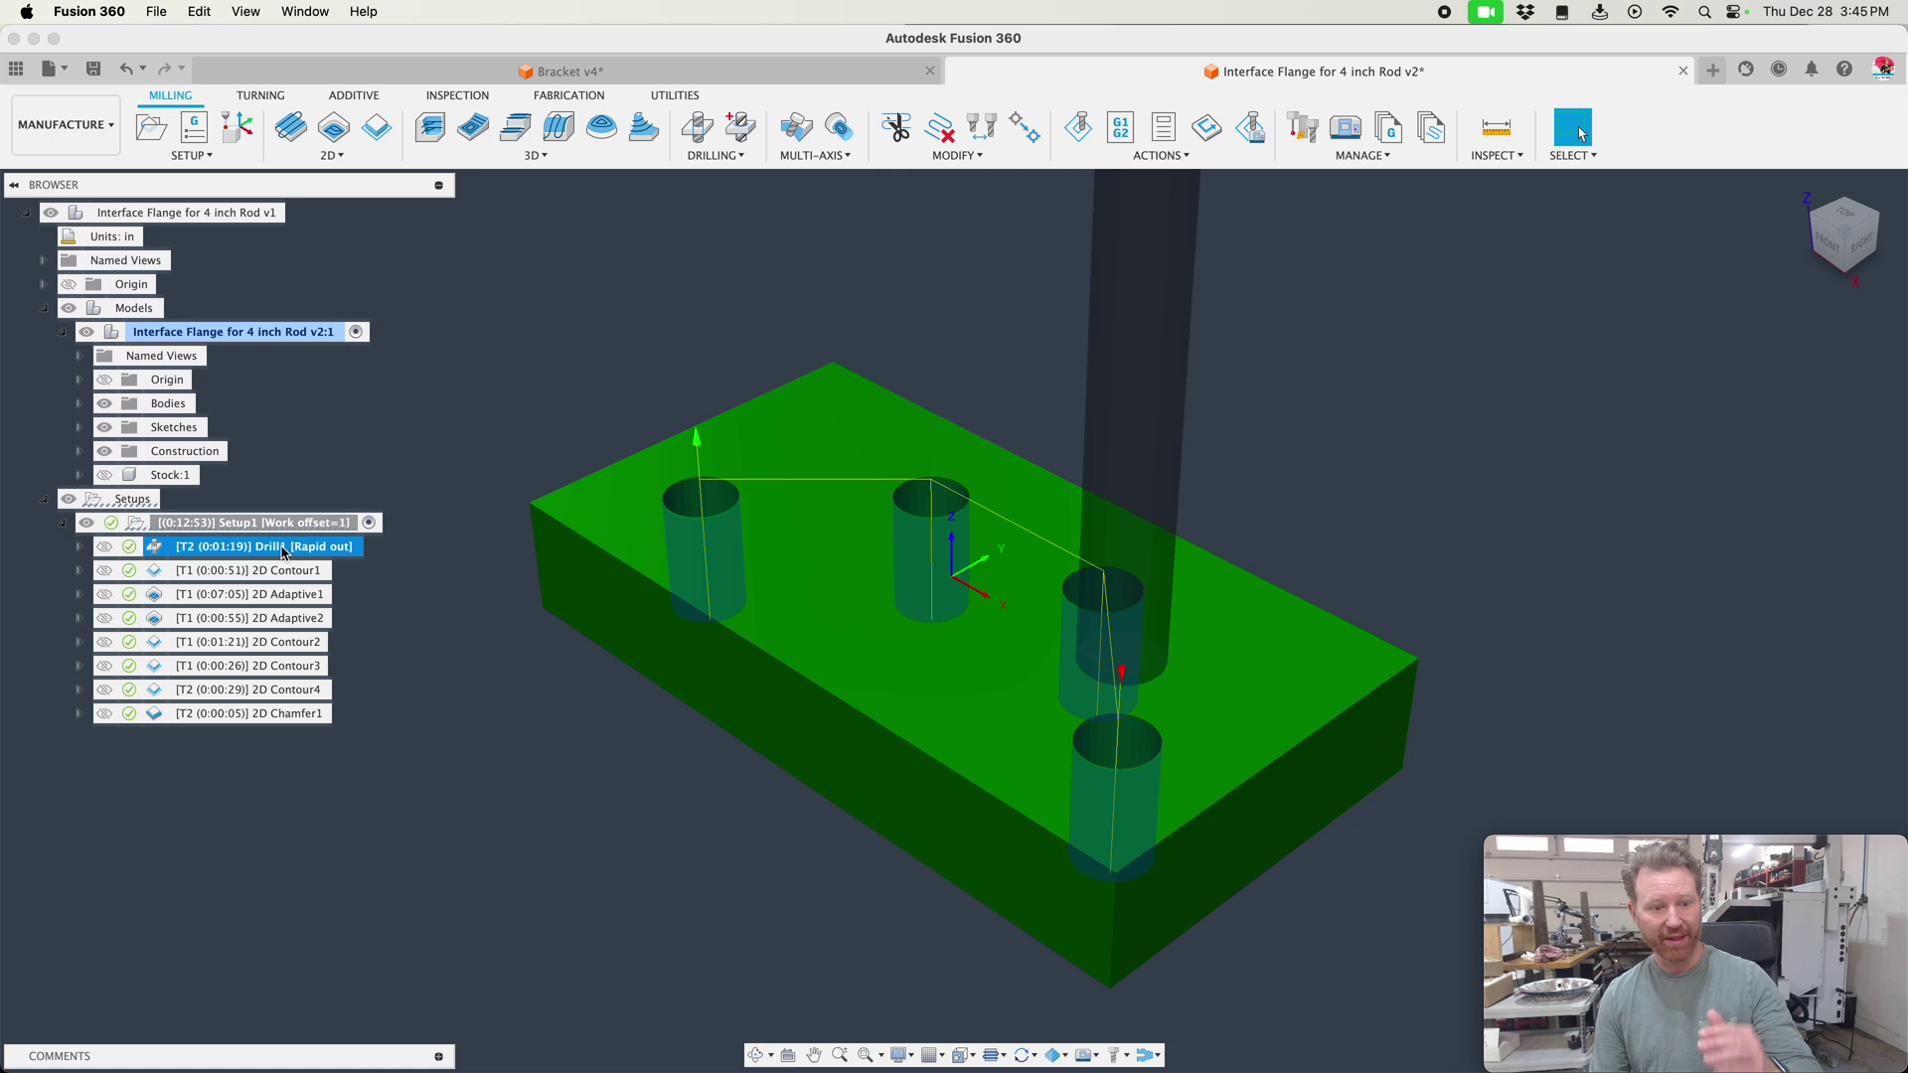
pyautogui.click(267, 573)
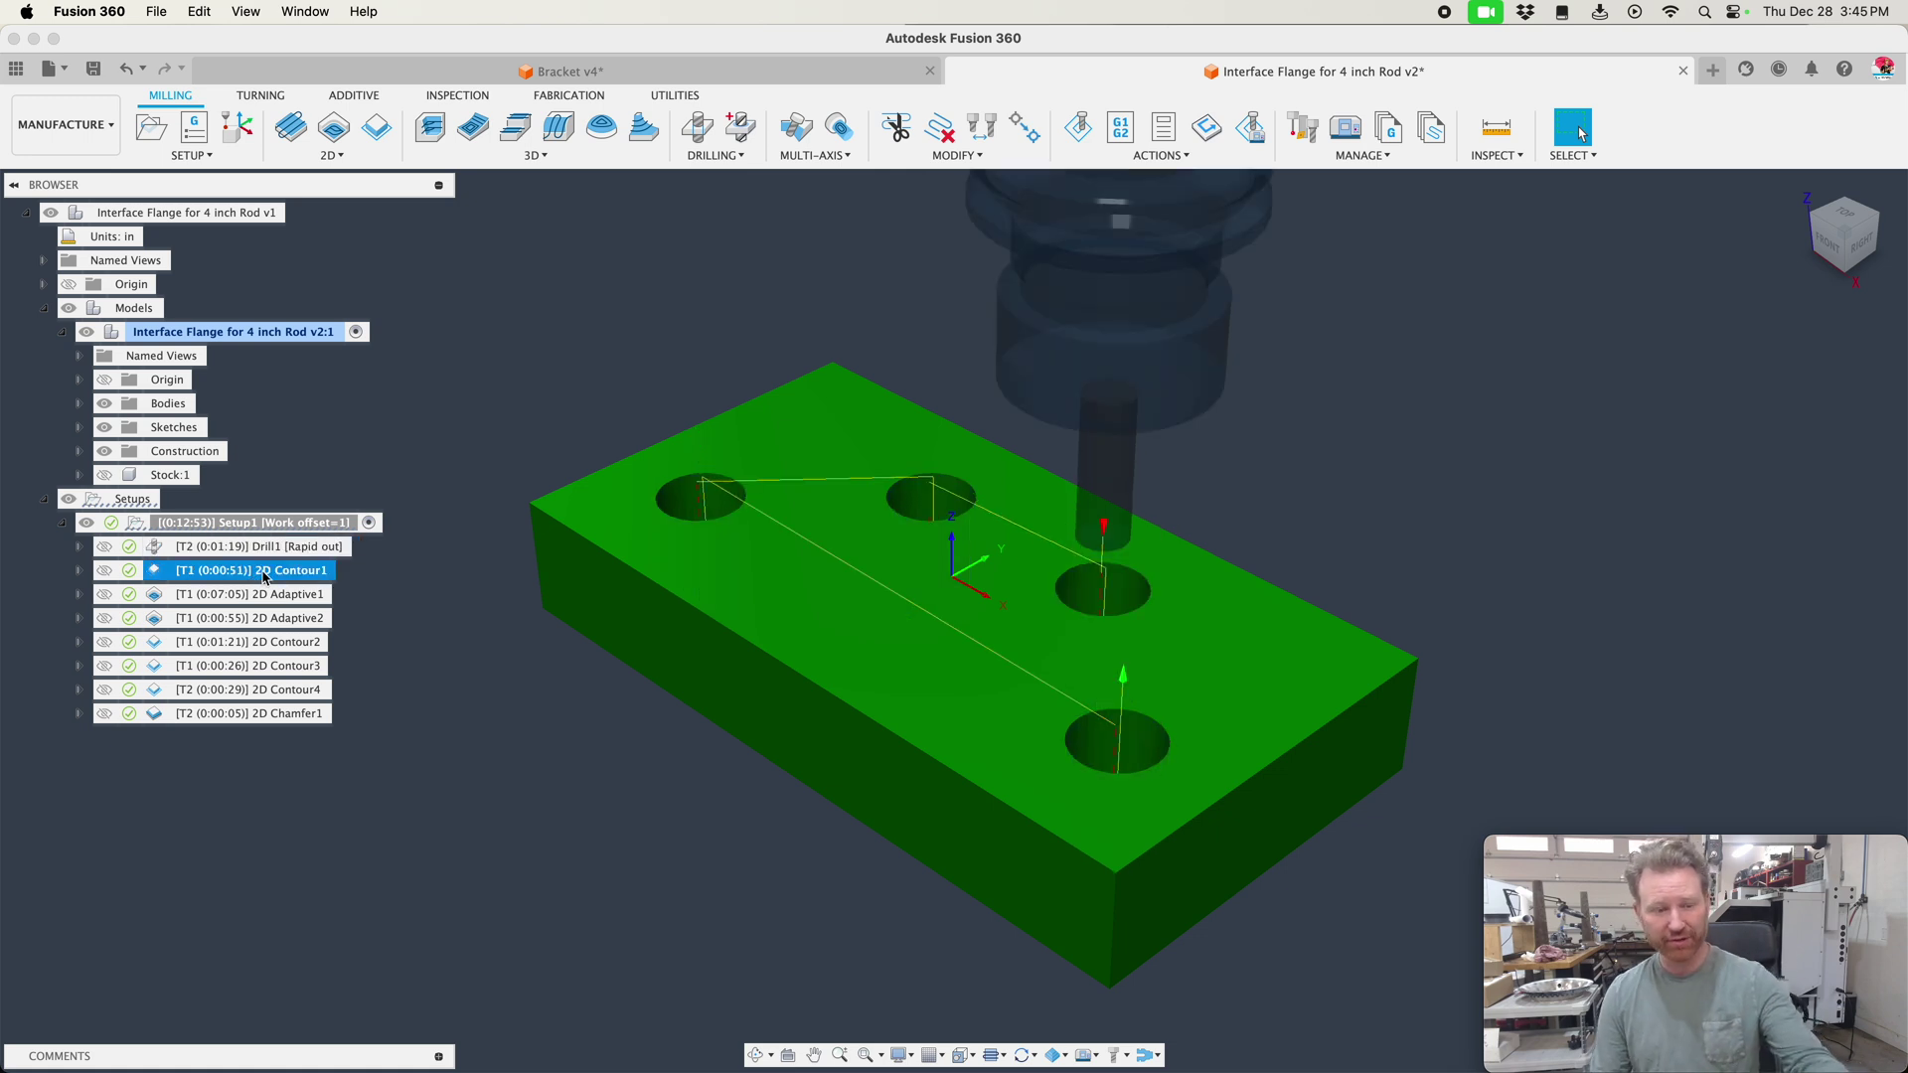
pyautogui.press('Escape')
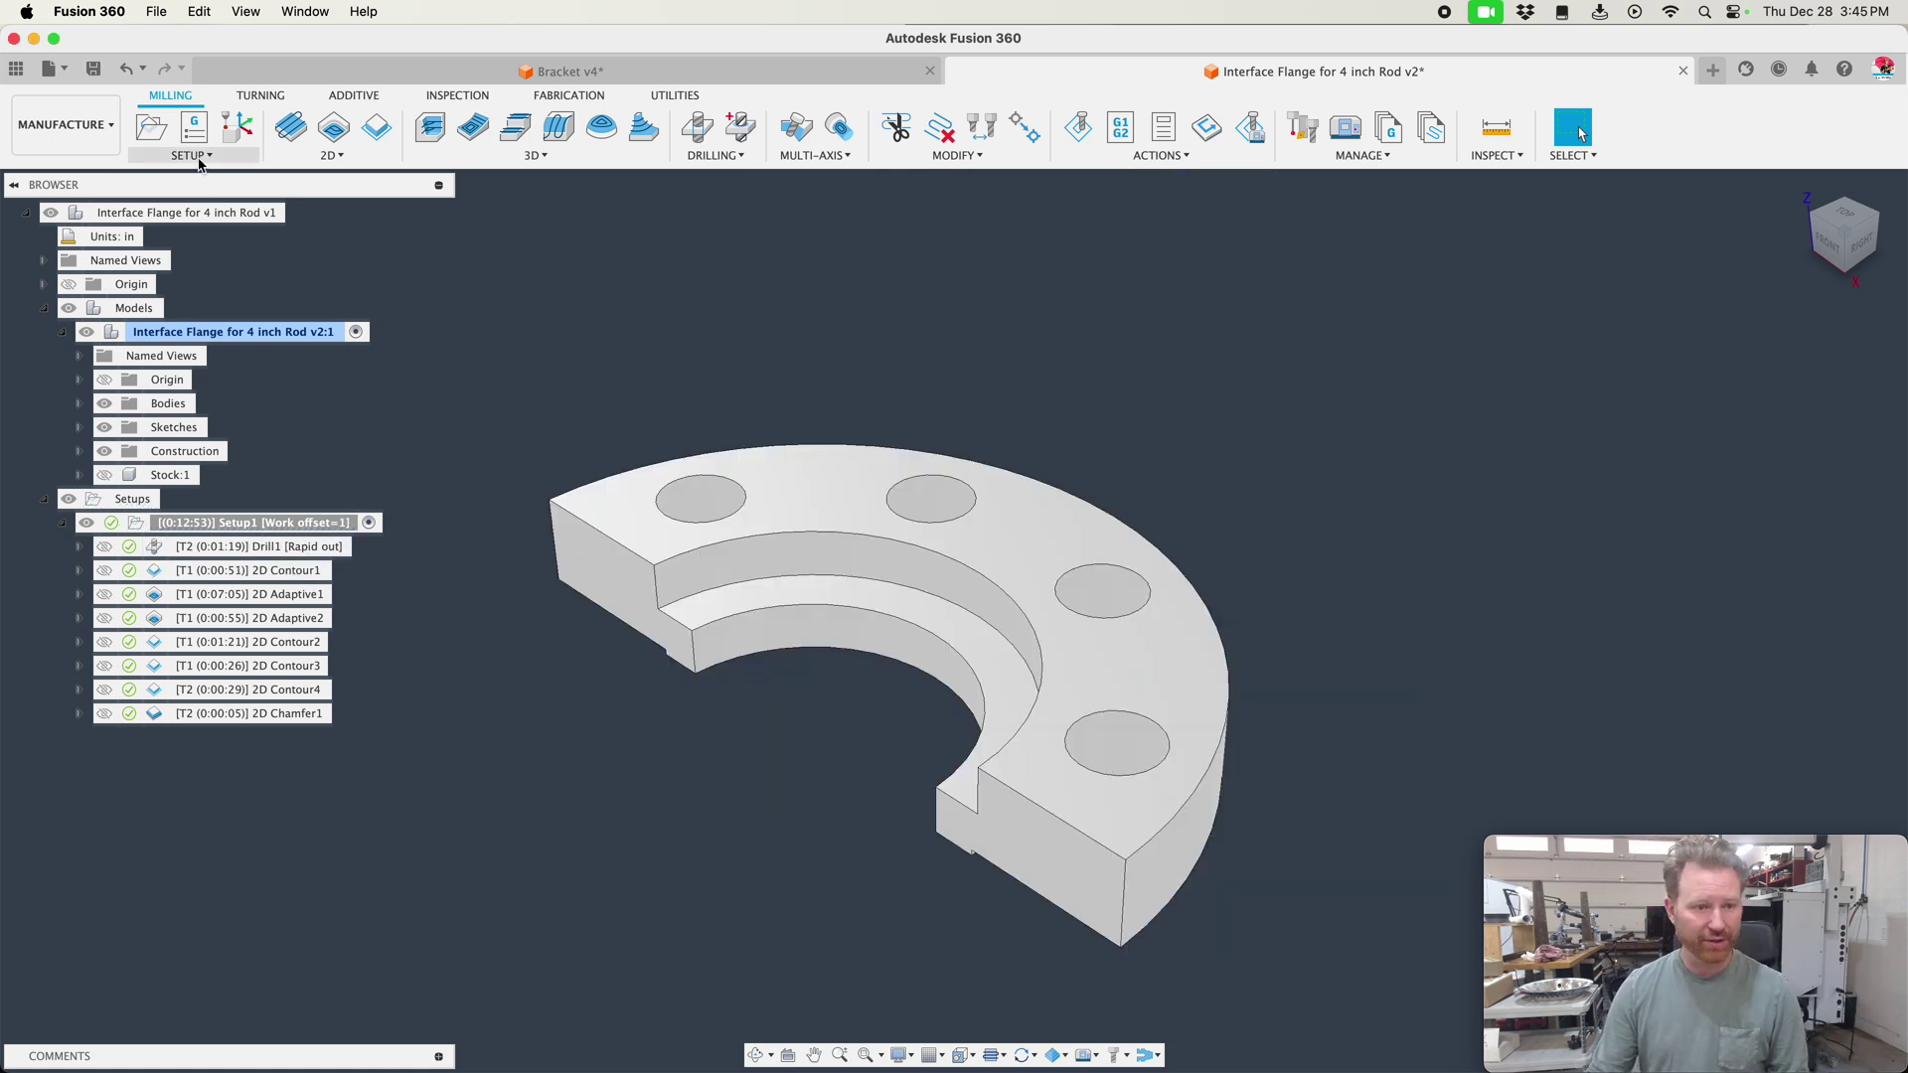
# - Add a Tool break control Manual NC and move Manual NC6 directly below Drill1
pyautogui.click(200, 159)
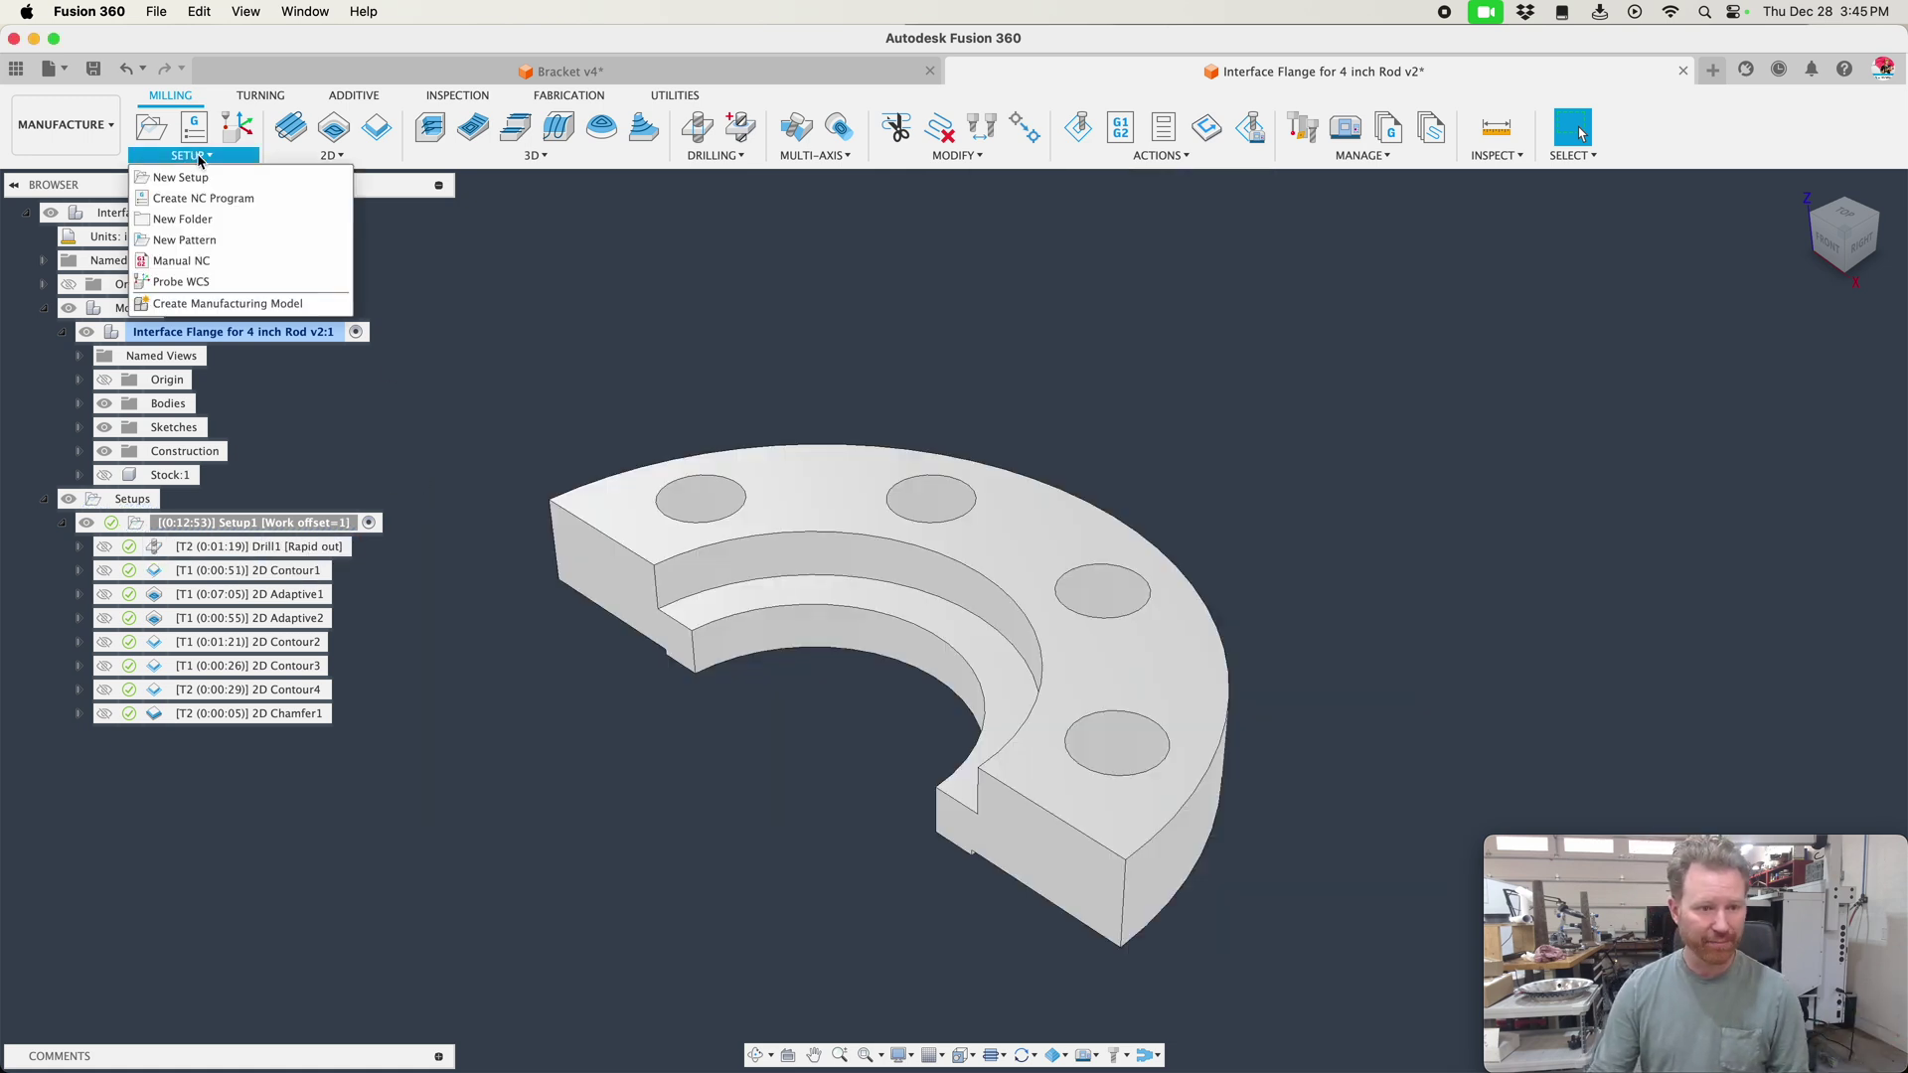
pyautogui.click(221, 256)
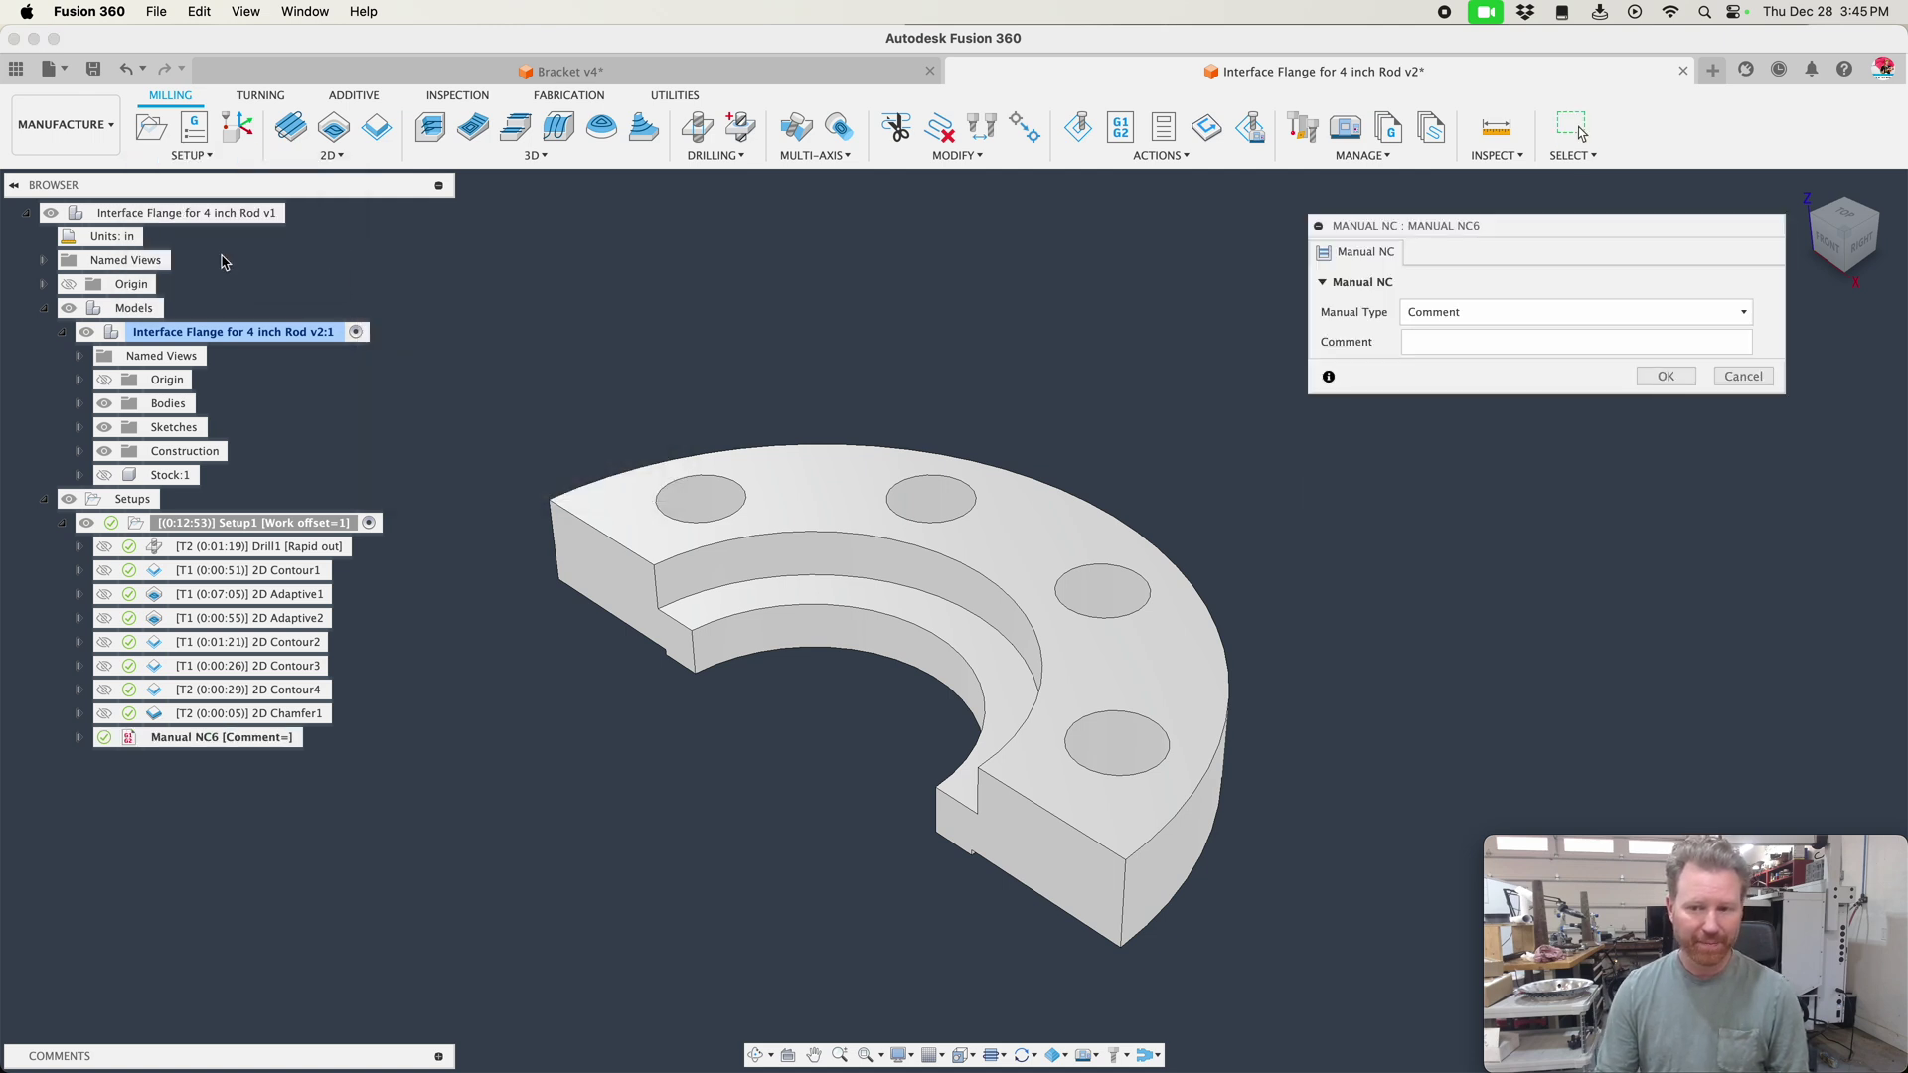
pyautogui.click(1471, 313)
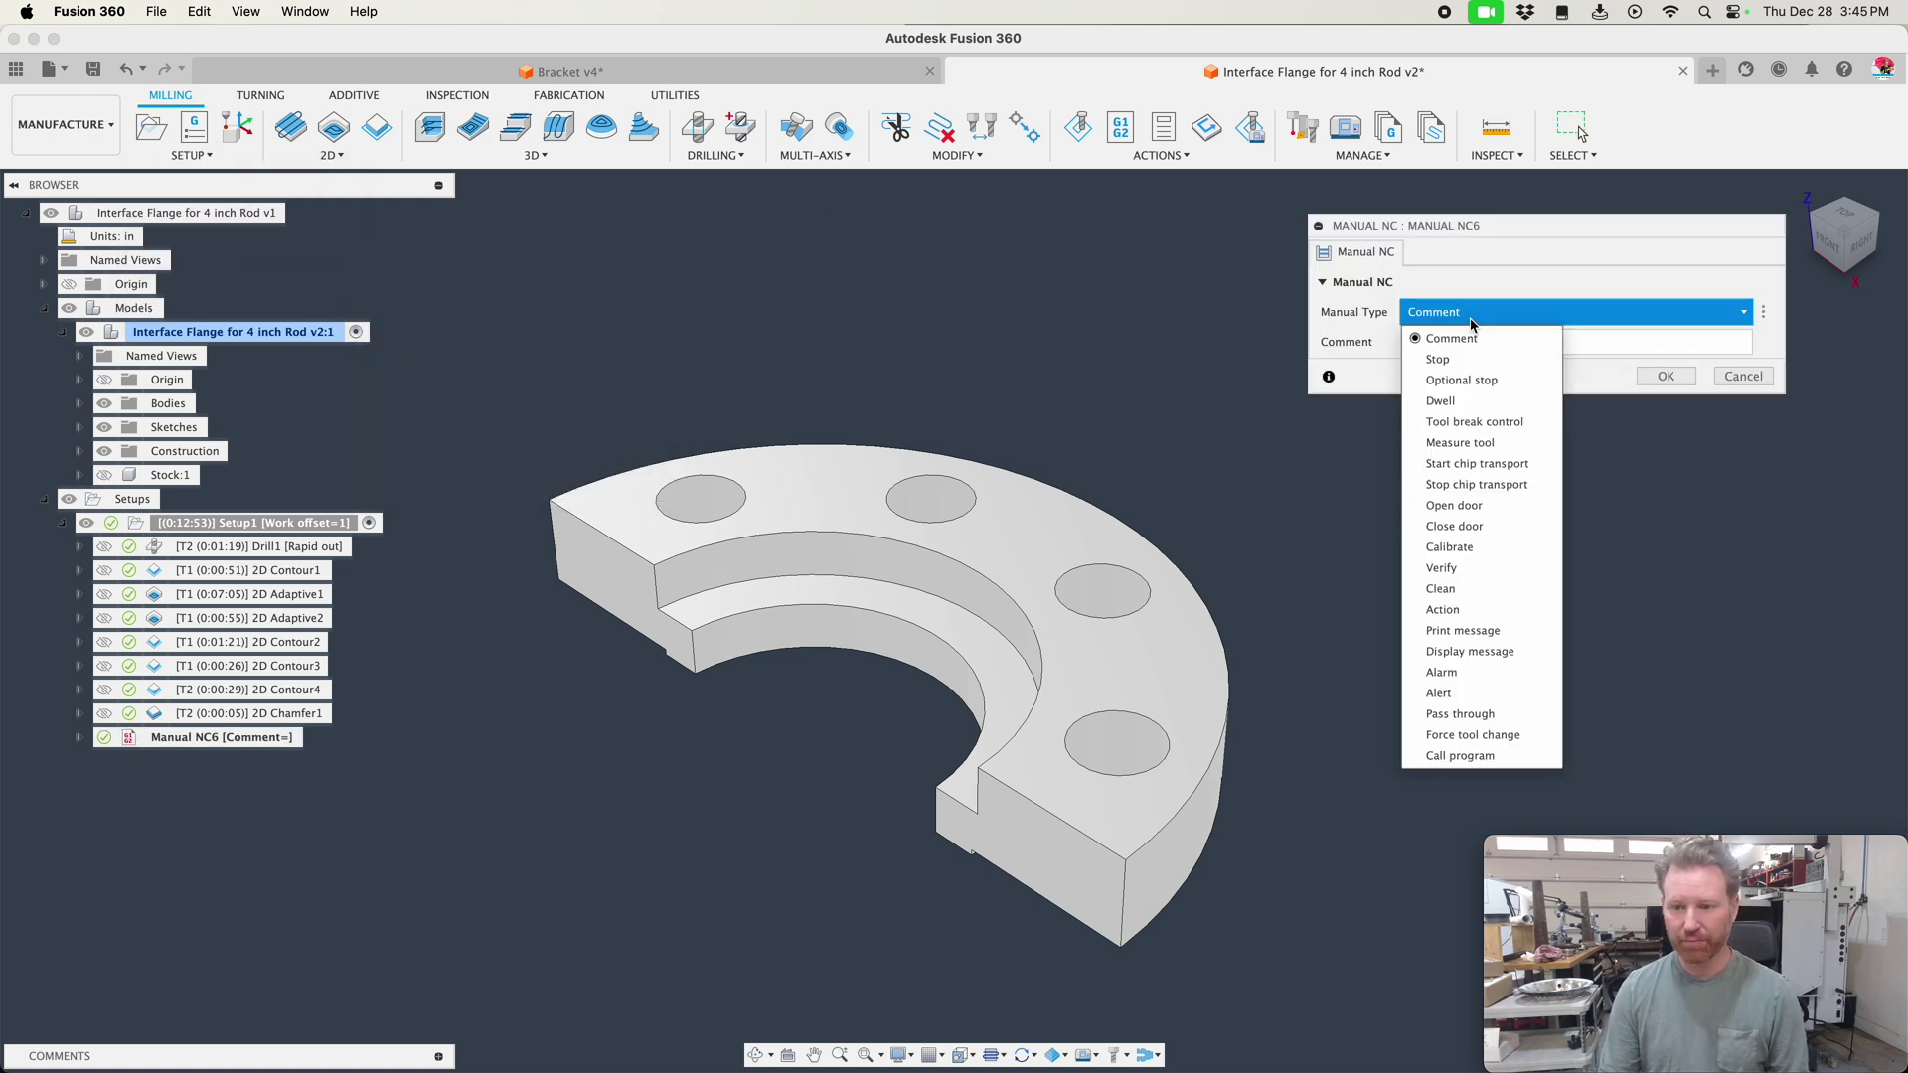
pyautogui.click(1499, 423)
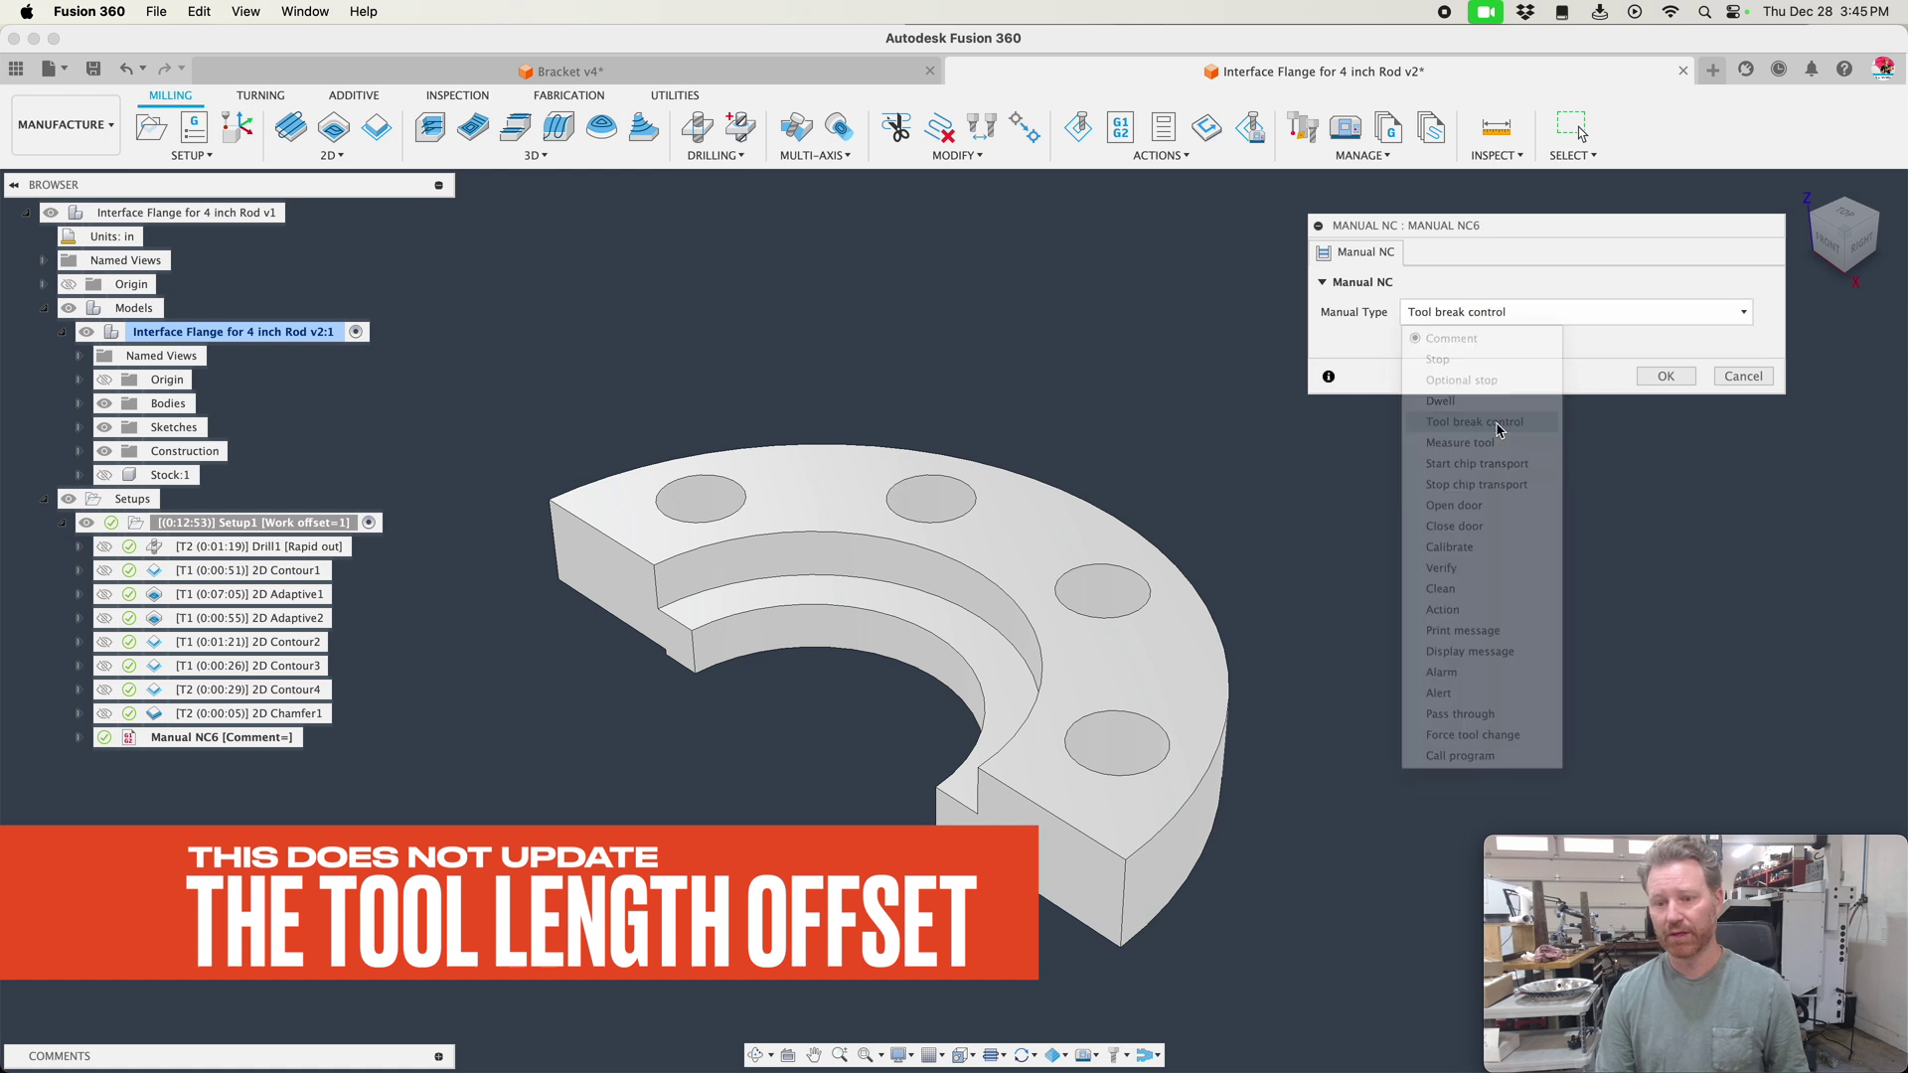
pyautogui.click(1658, 378)
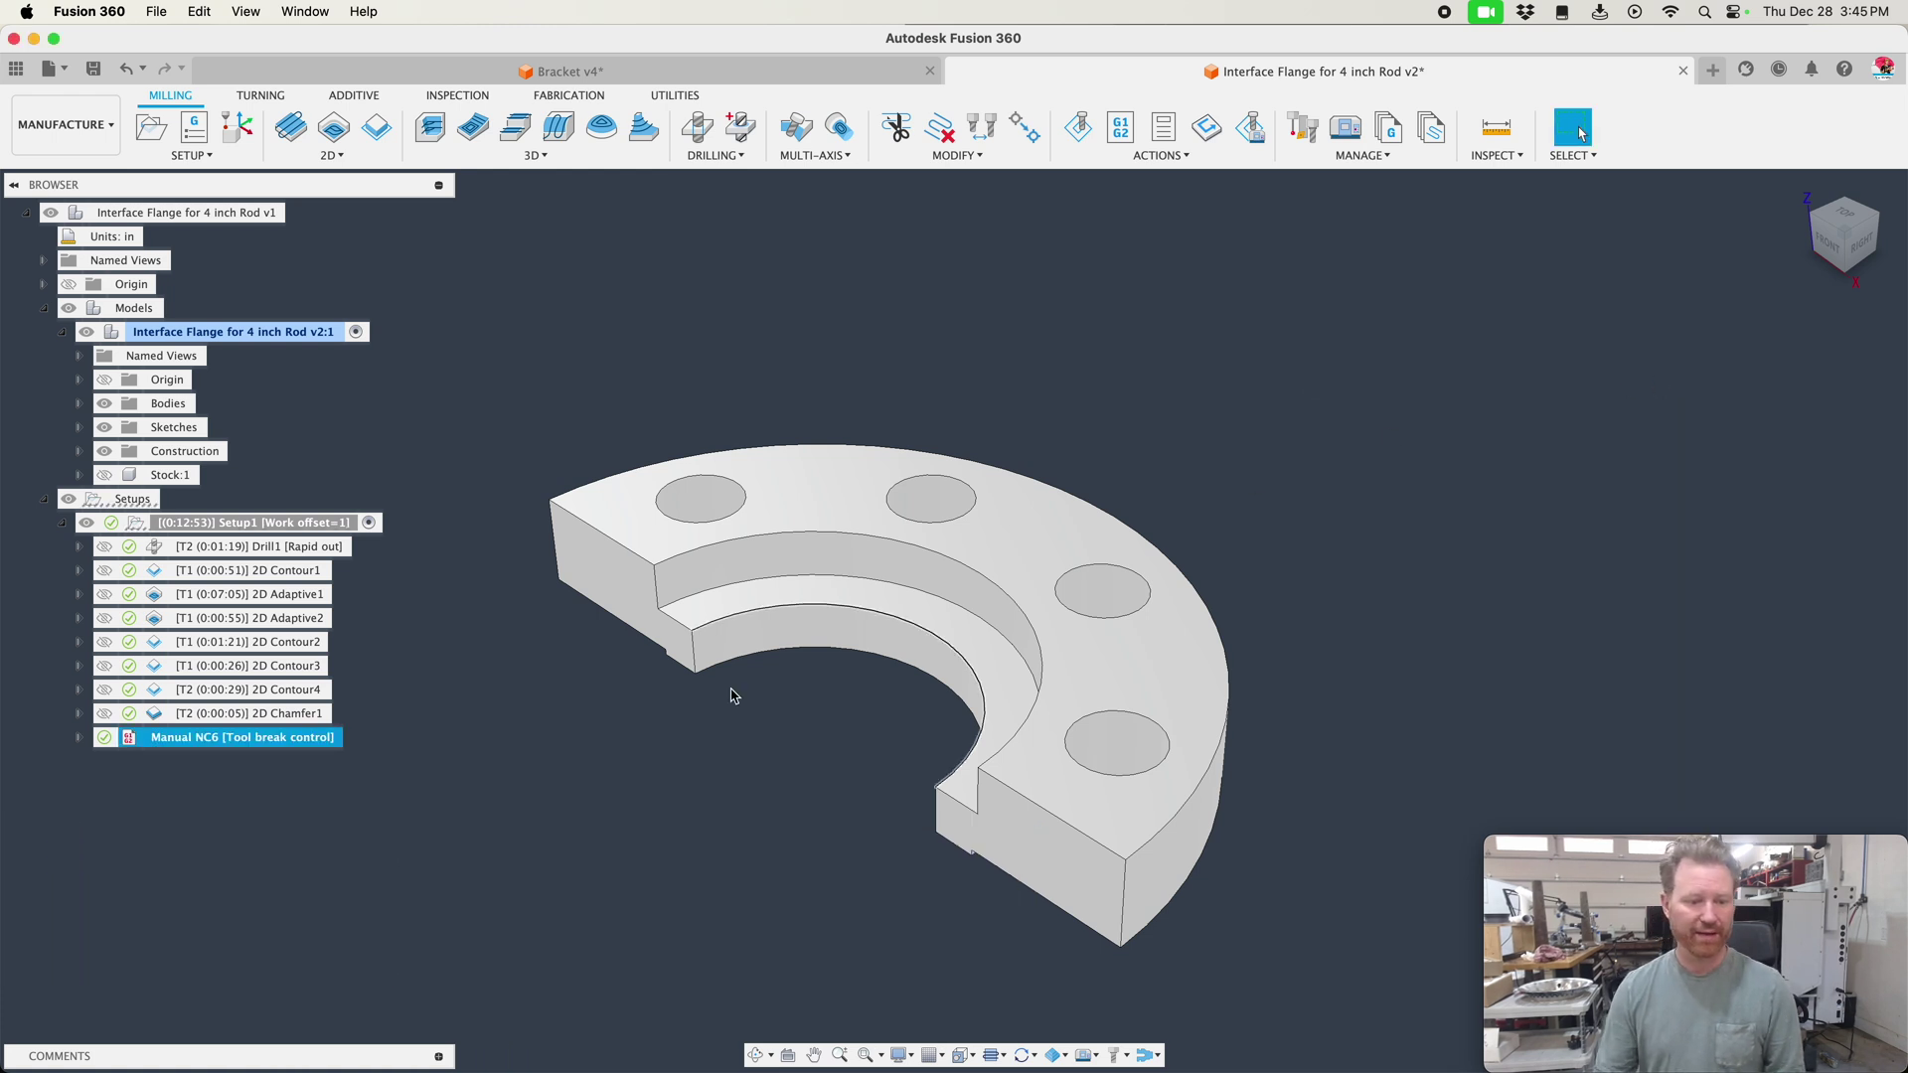
pyautogui.click(212, 745)
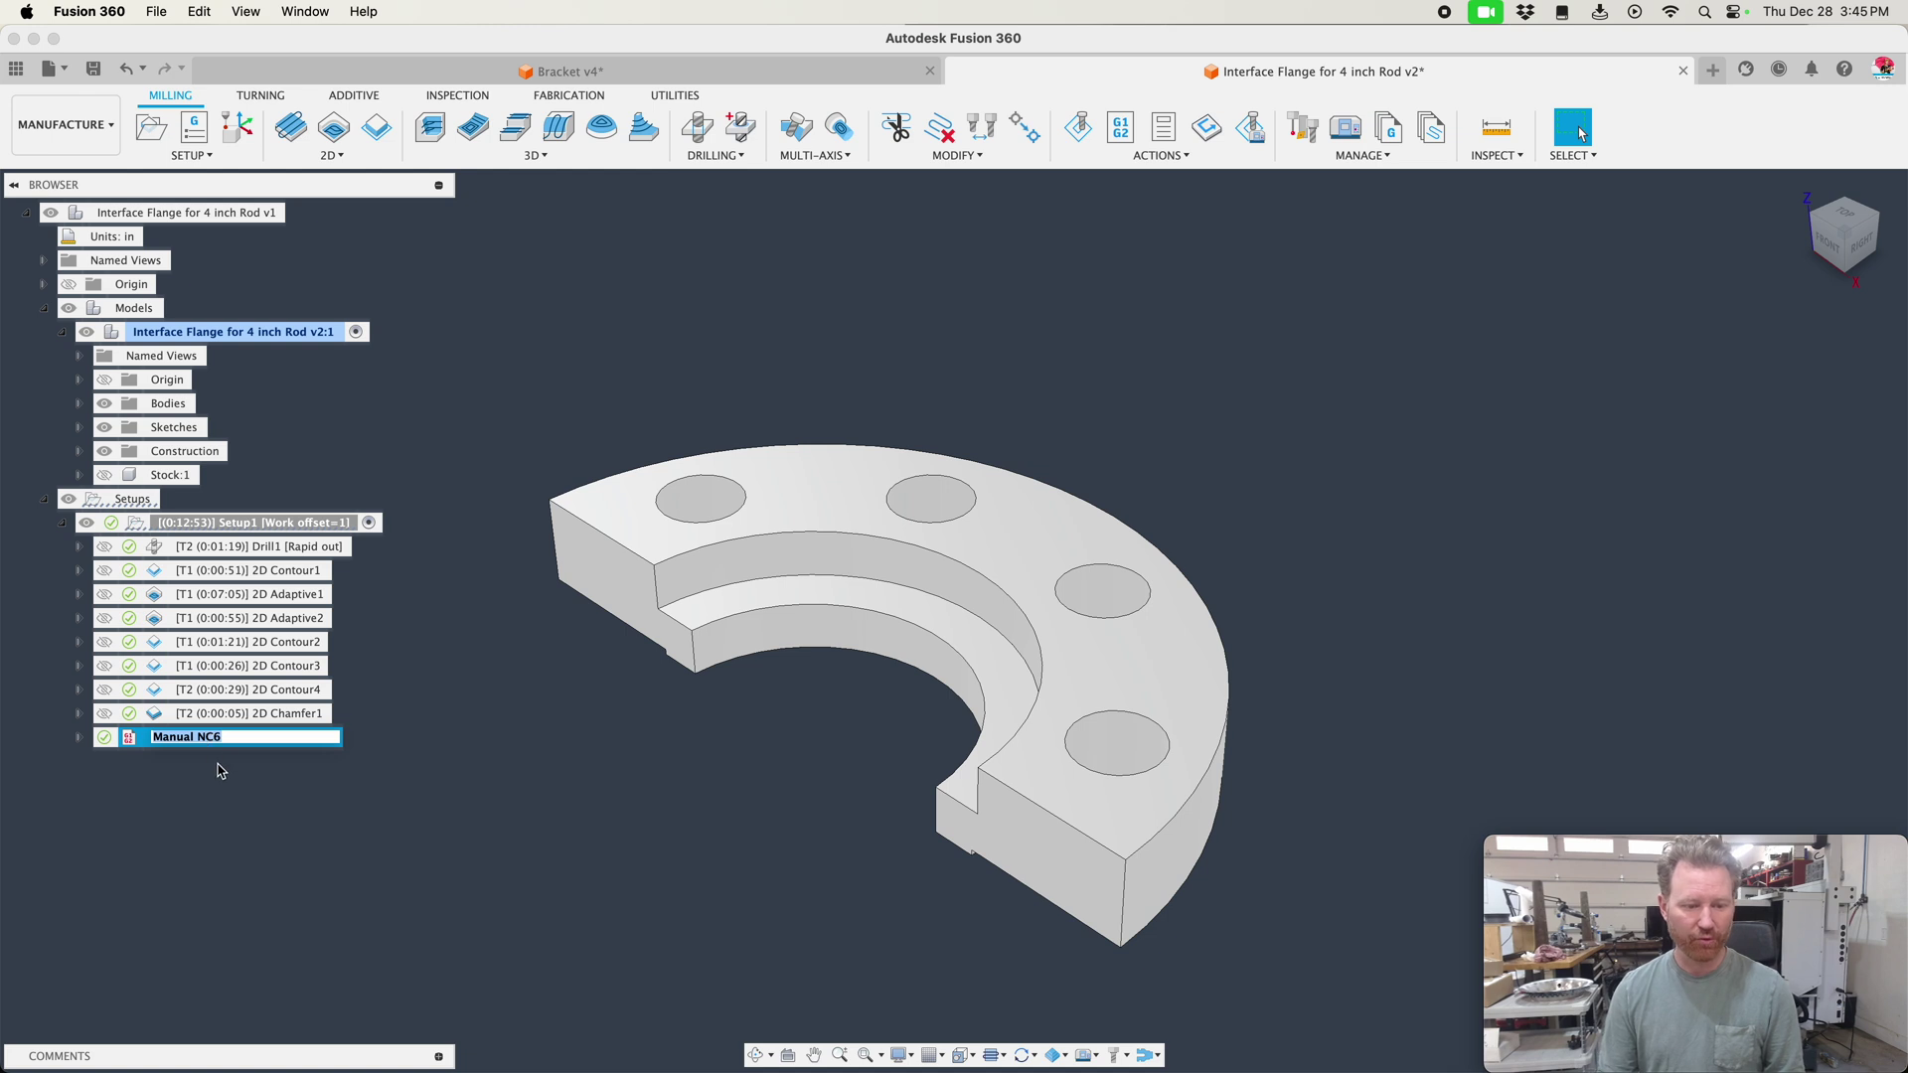
pyautogui.click(220, 771)
pyautogui.moveTo(223, 745); pyautogui.dragTo(230, 569)
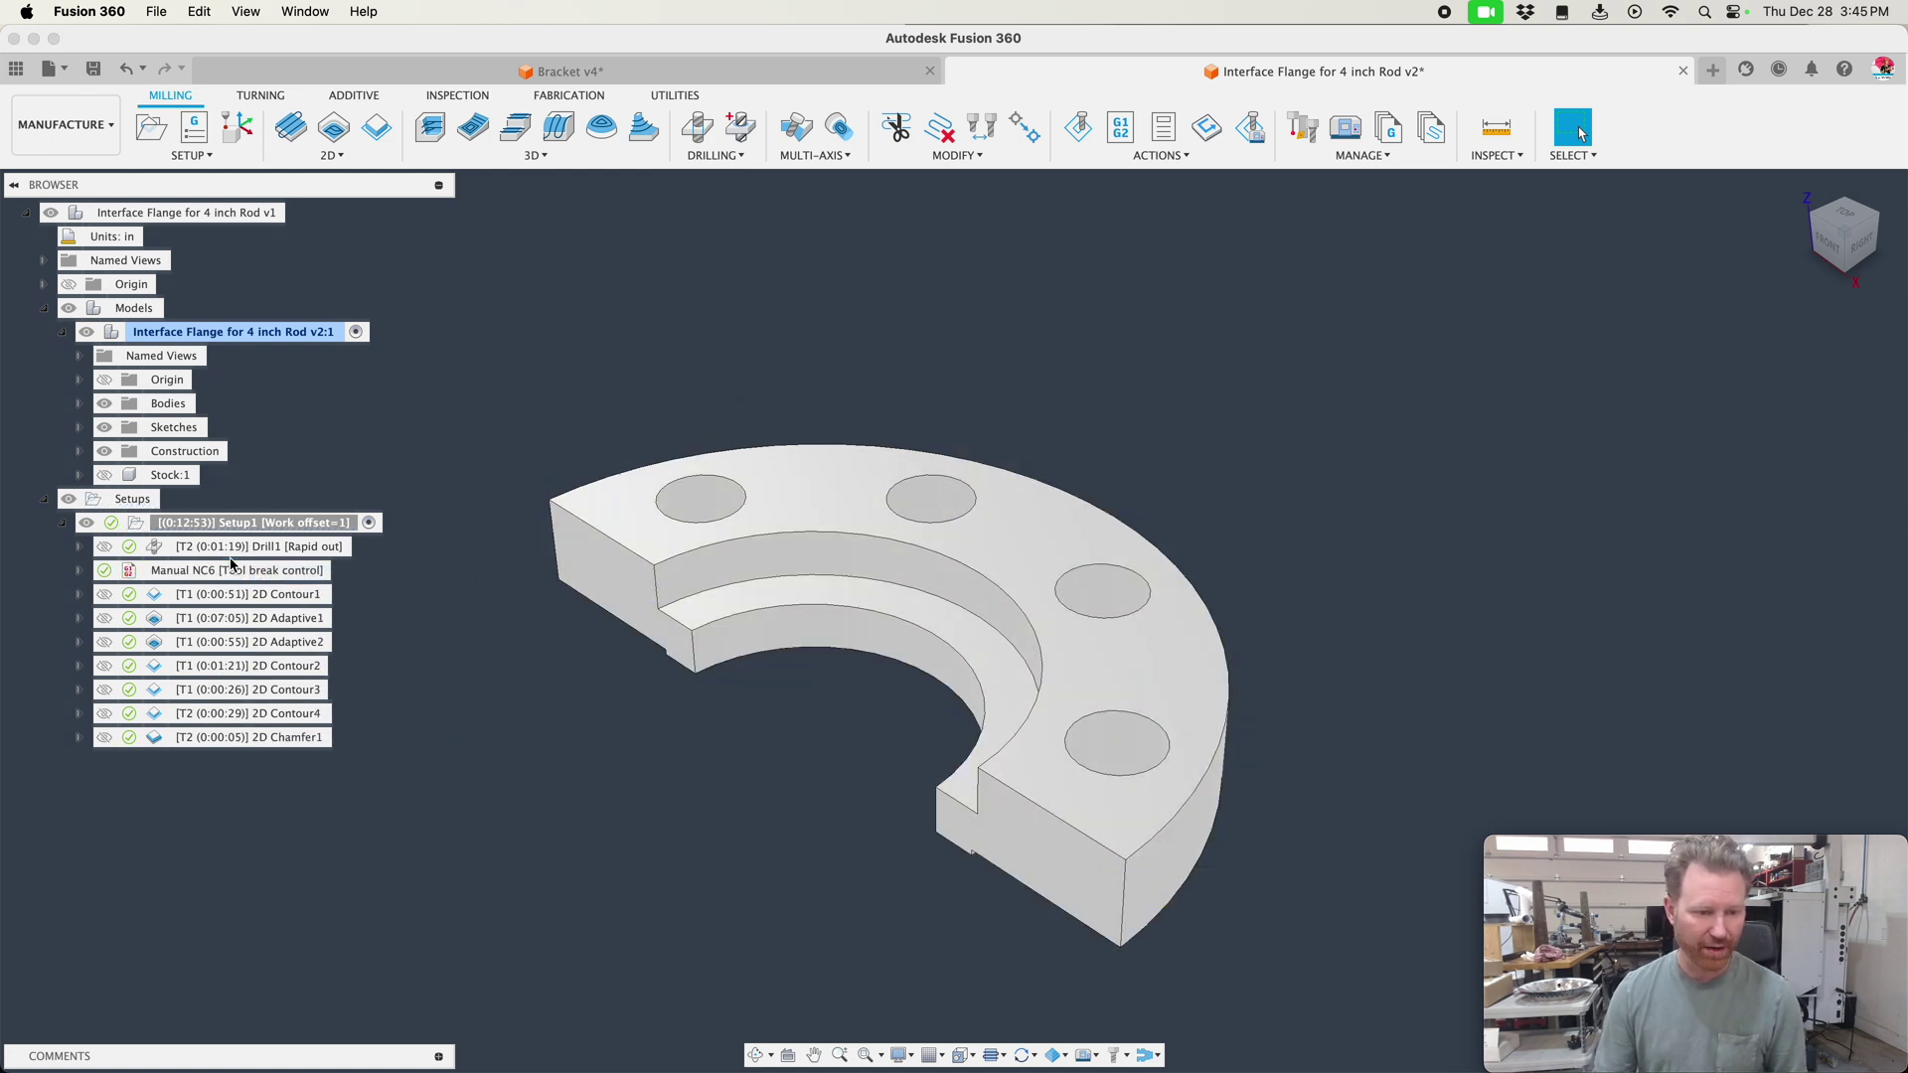
# - Preview the Drill1, tool break check and 2D Contour3 toolpaths to check the operation order
pyautogui.click(255, 549)
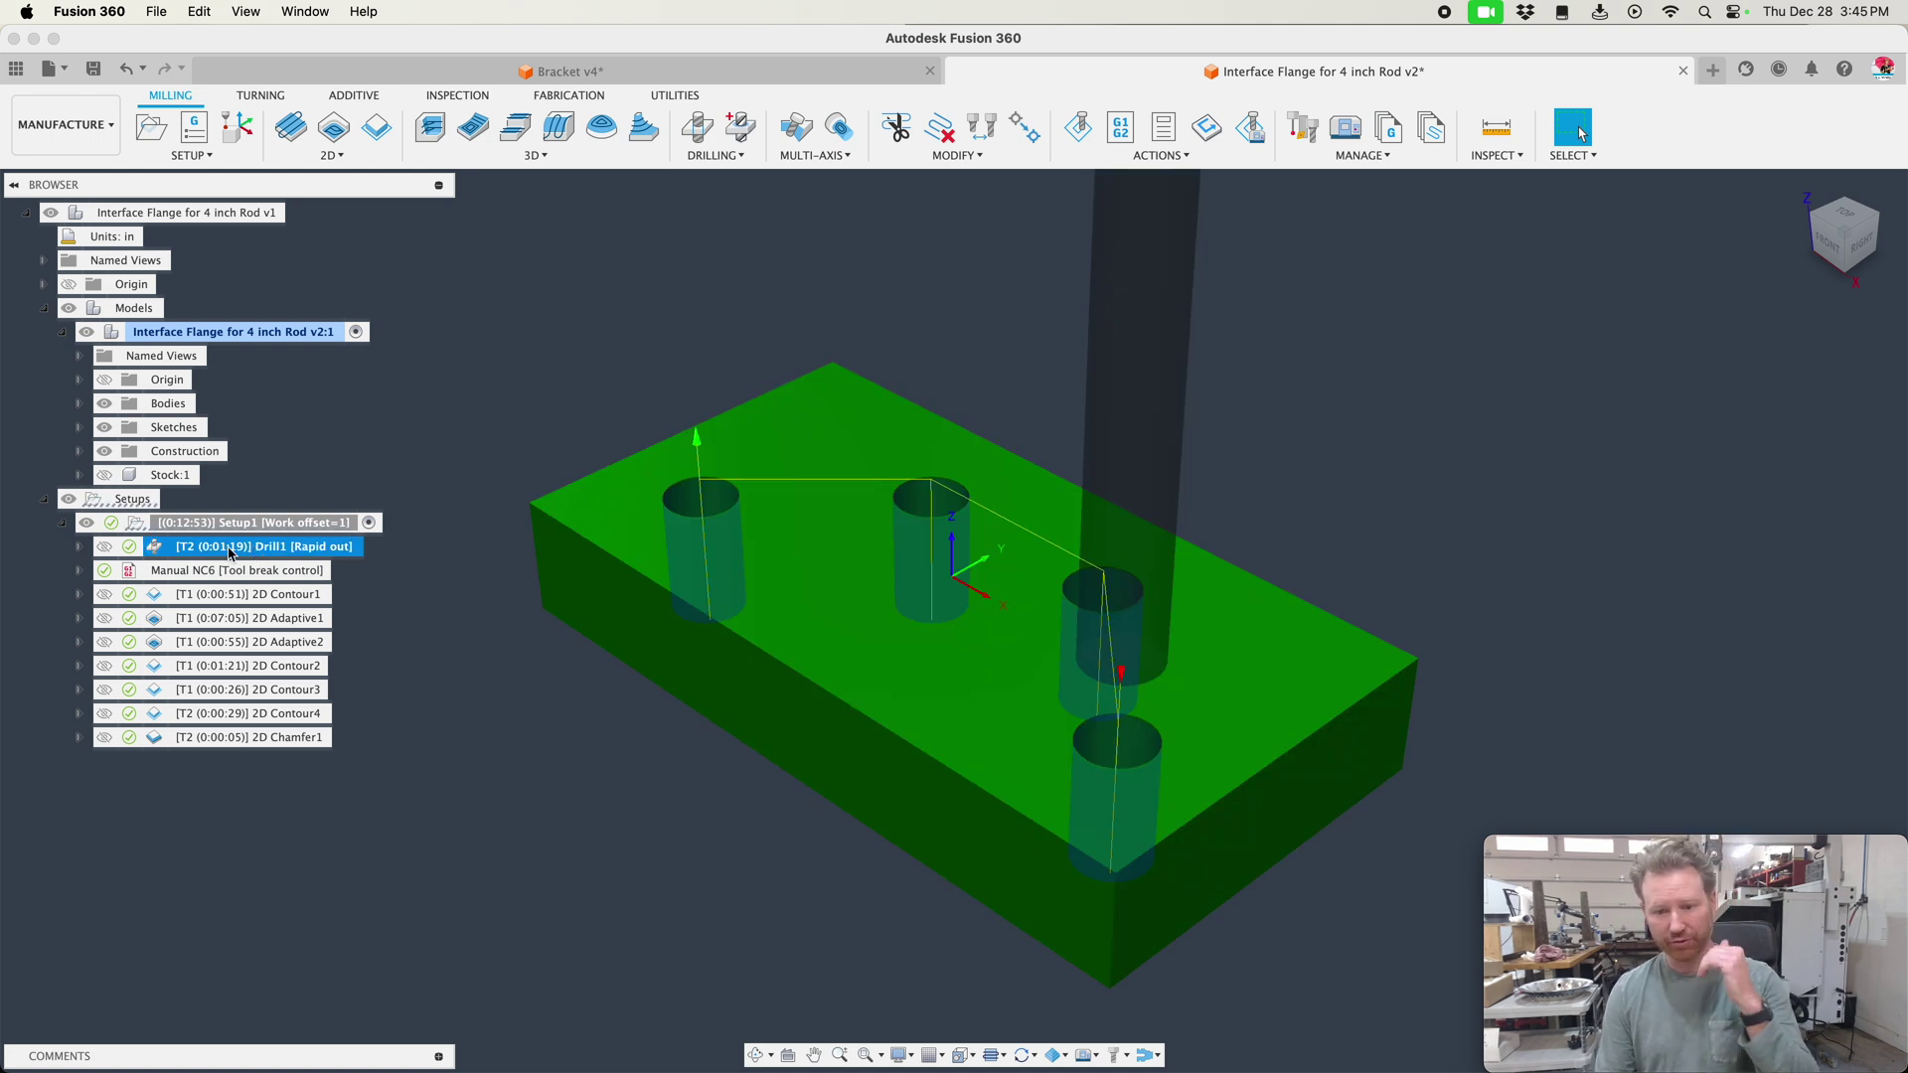
pyautogui.click(230, 573)
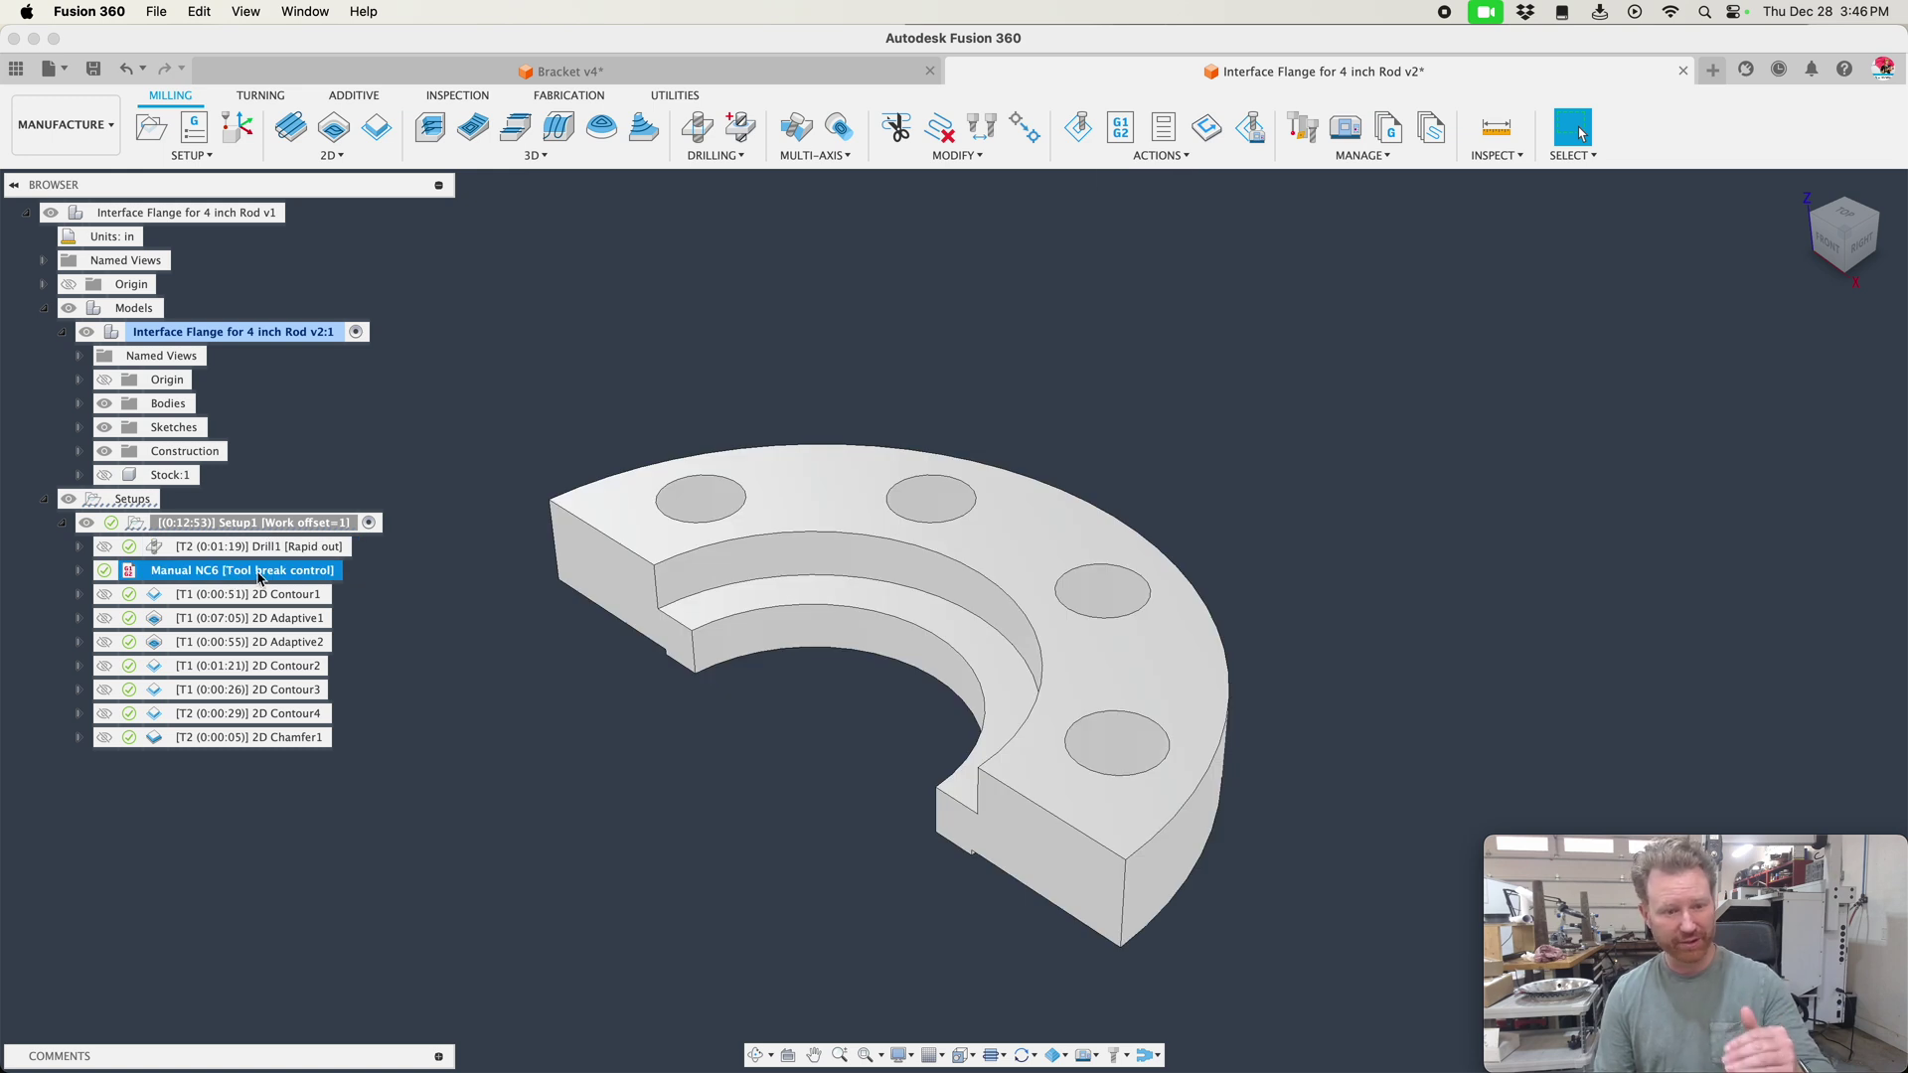
pyautogui.click(242, 691)
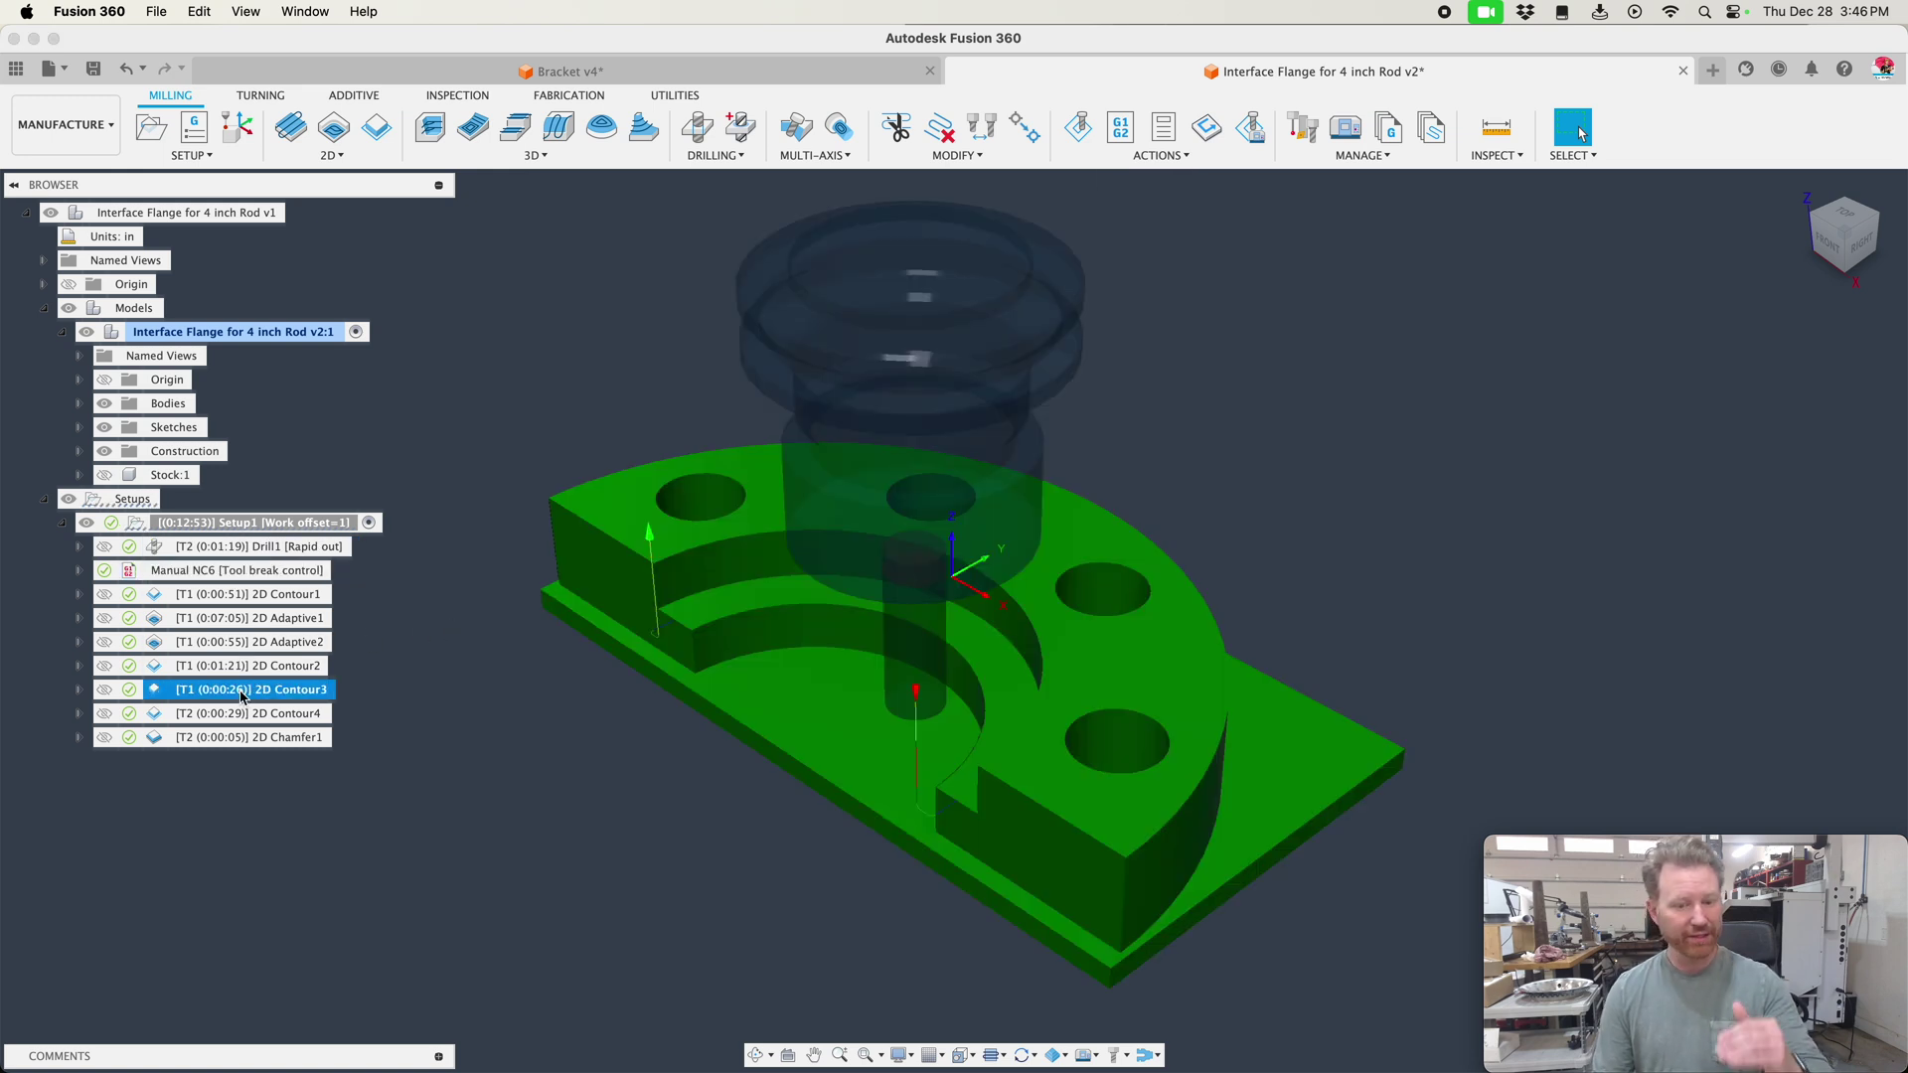
# - Duplicate the Manual NC6 tool break check and move the copy after 2D Contour3
pyautogui.click(219, 574)
pyautogui.rightClick(216, 577)
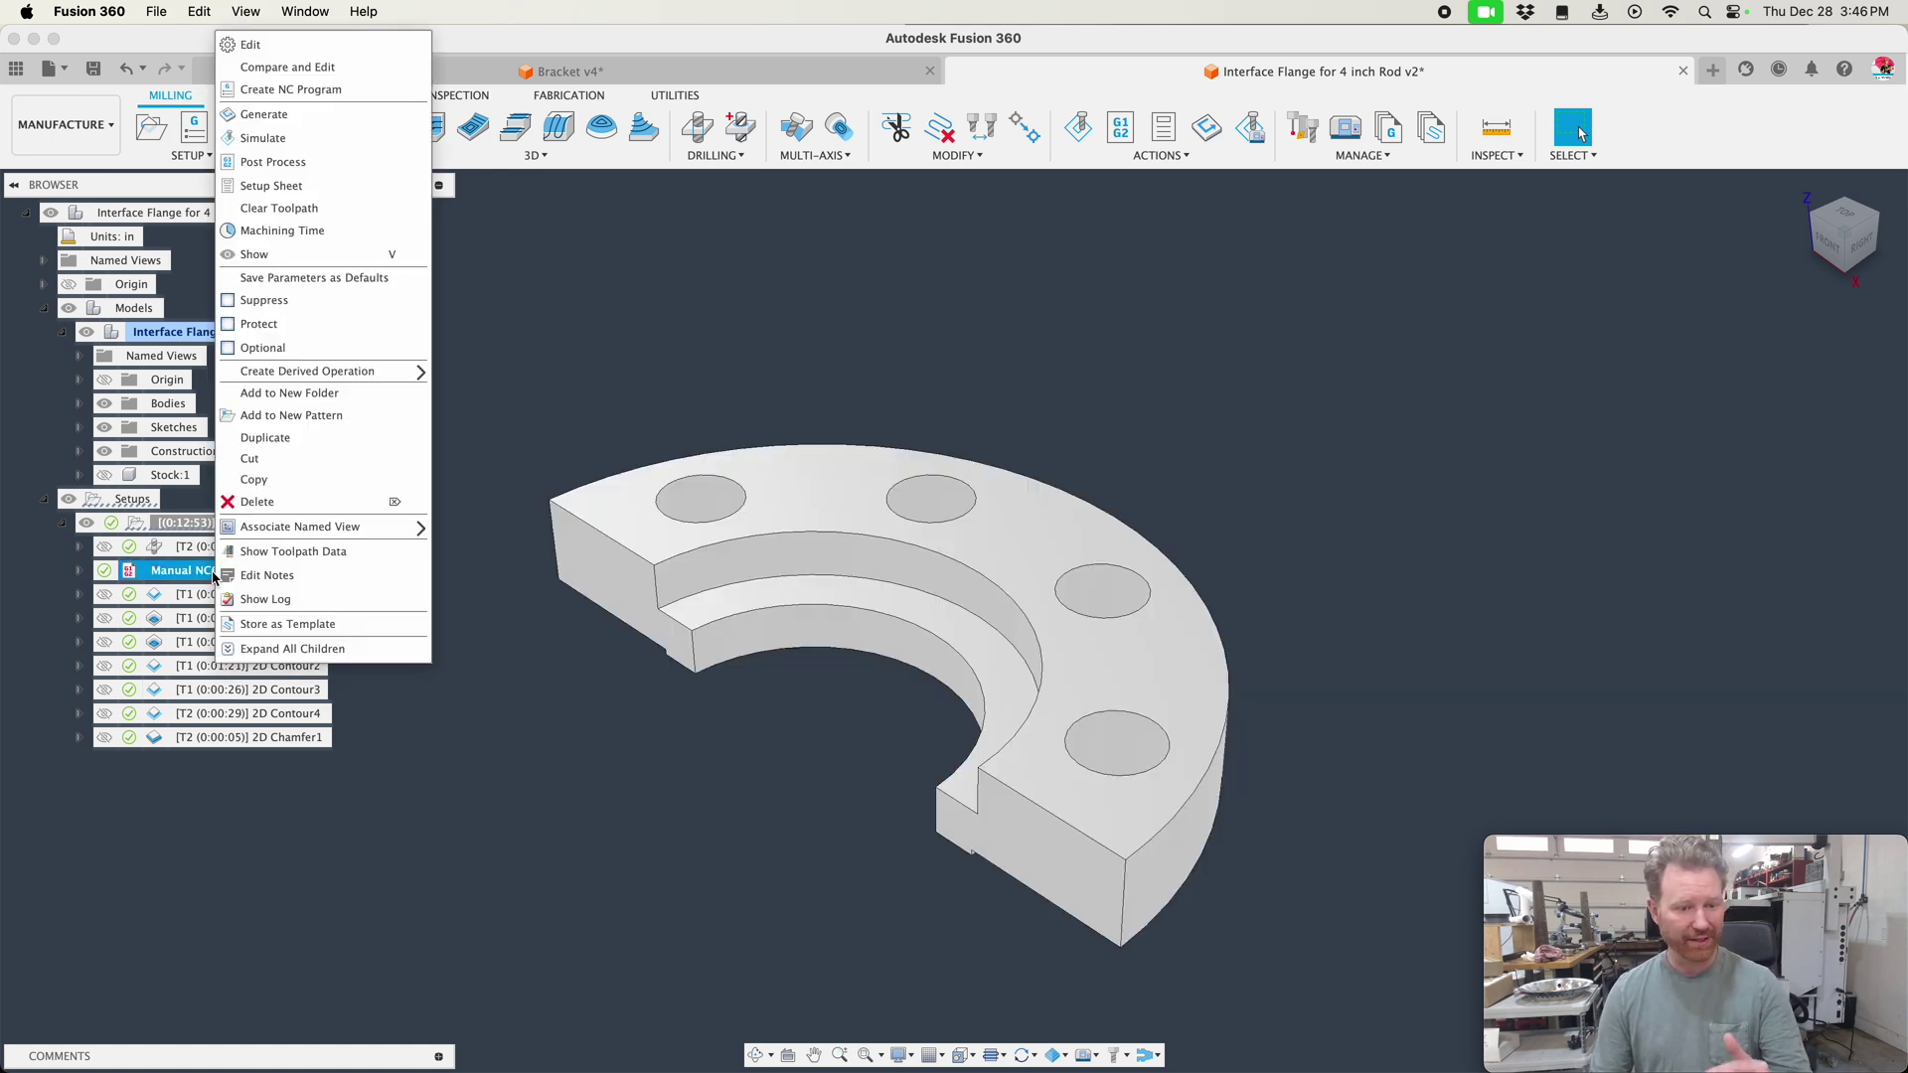
pyautogui.click(265, 437)
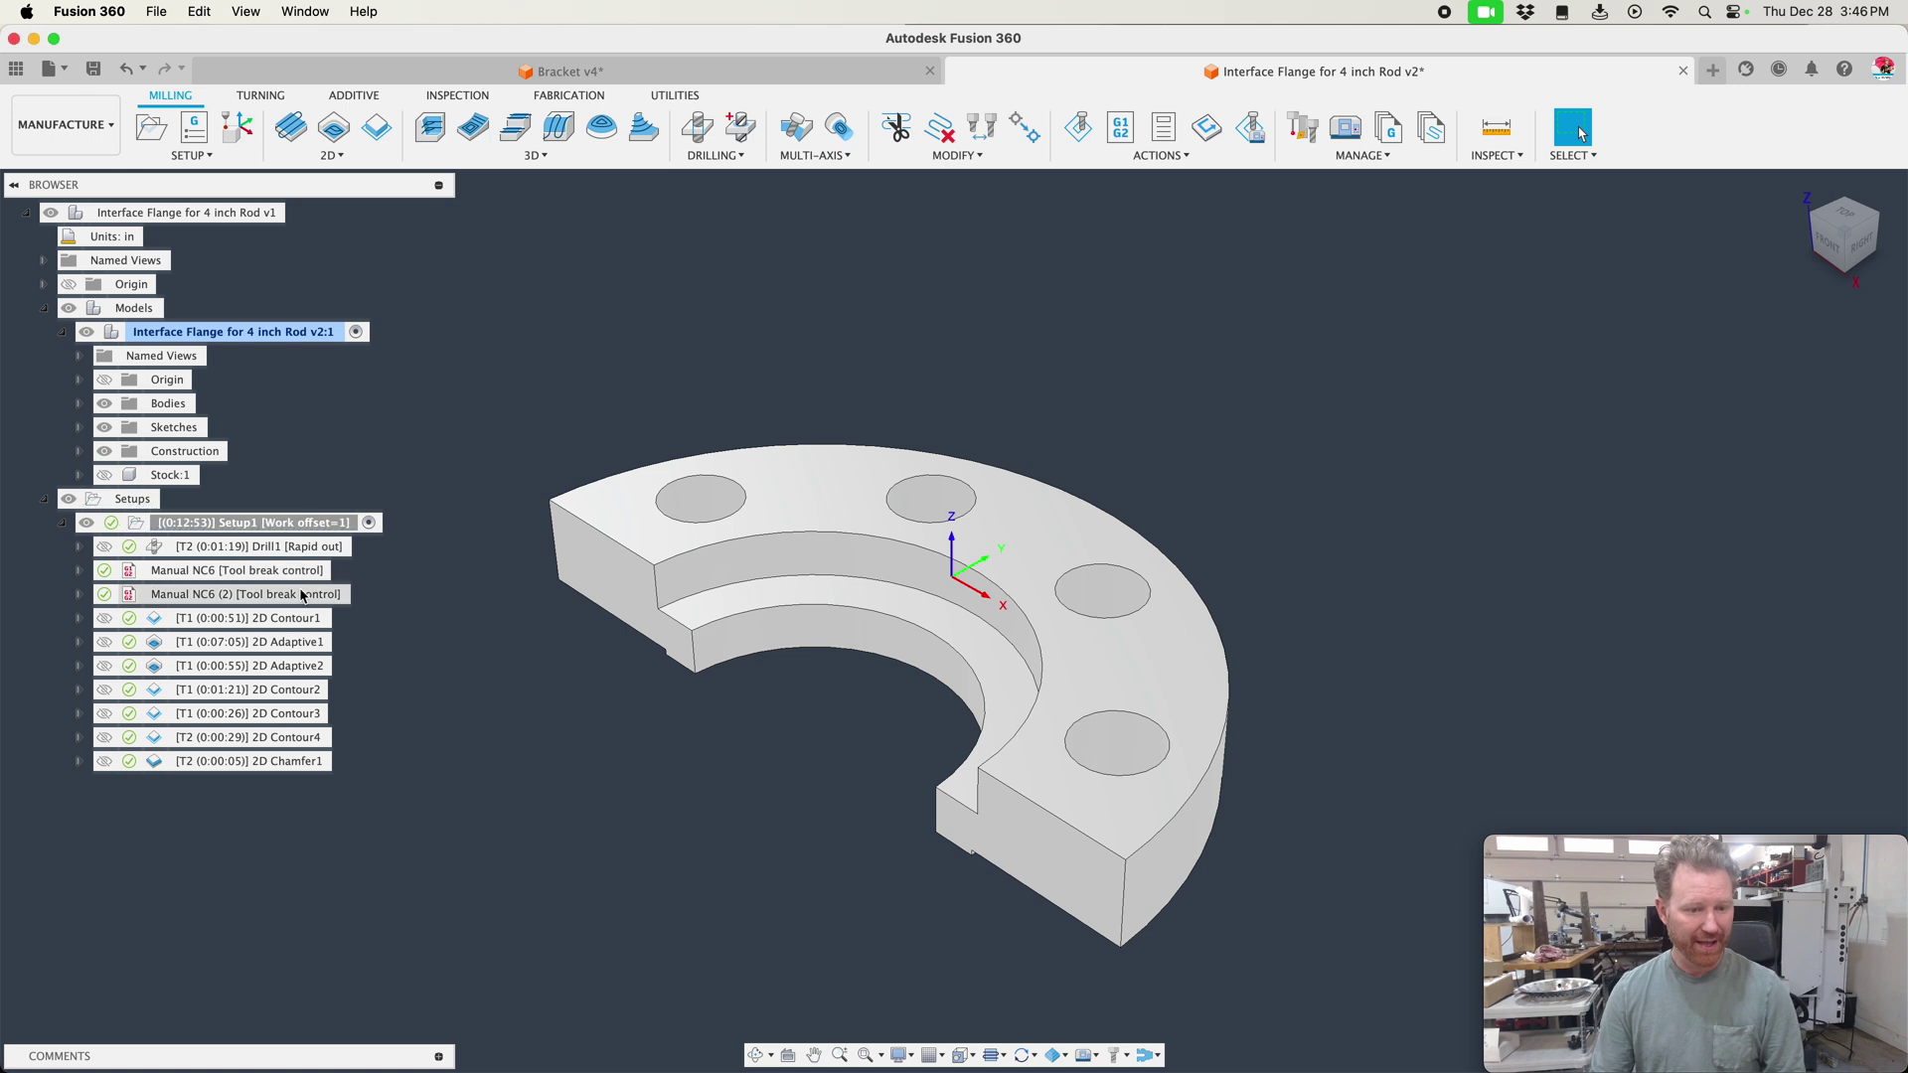
pyautogui.click(260, 596)
pyautogui.moveTo(255, 599); pyautogui.dragTo(227, 714)
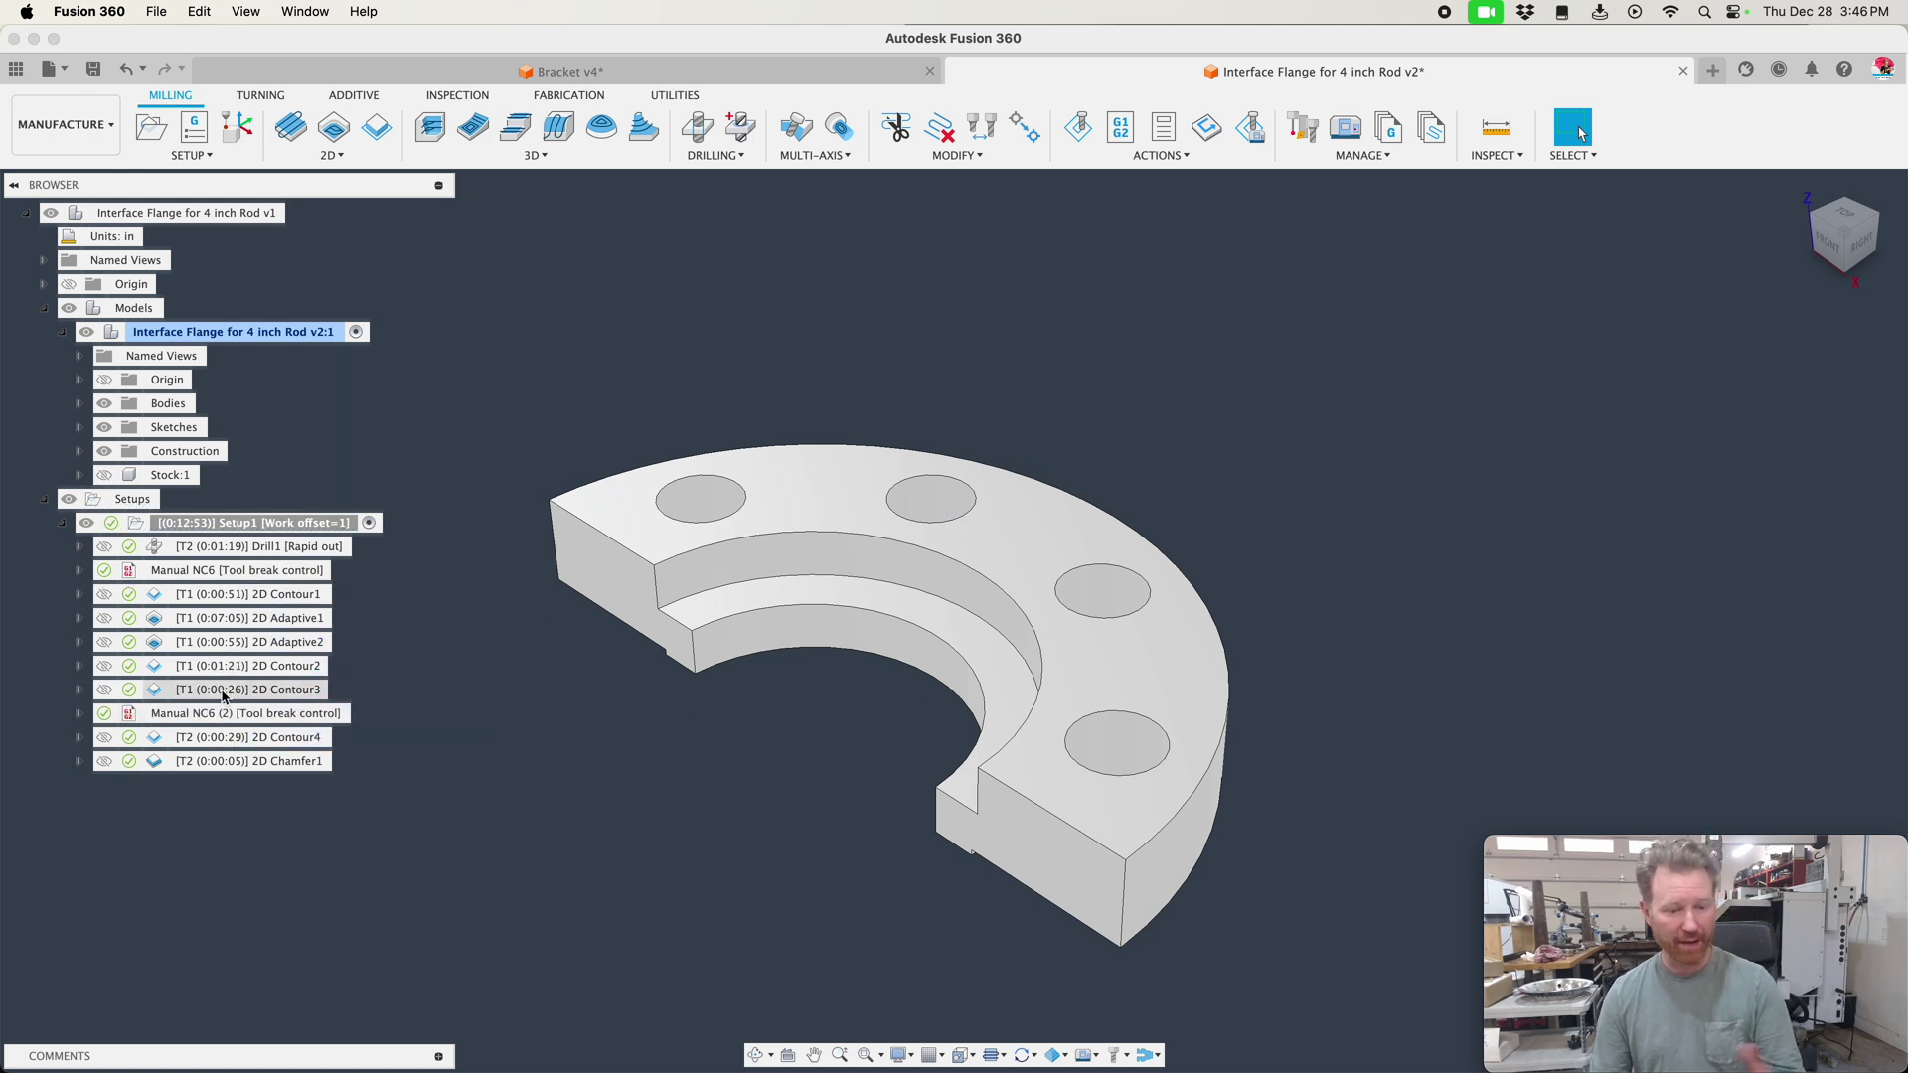
pyautogui.click(221, 689)
pyautogui.click(219, 715)
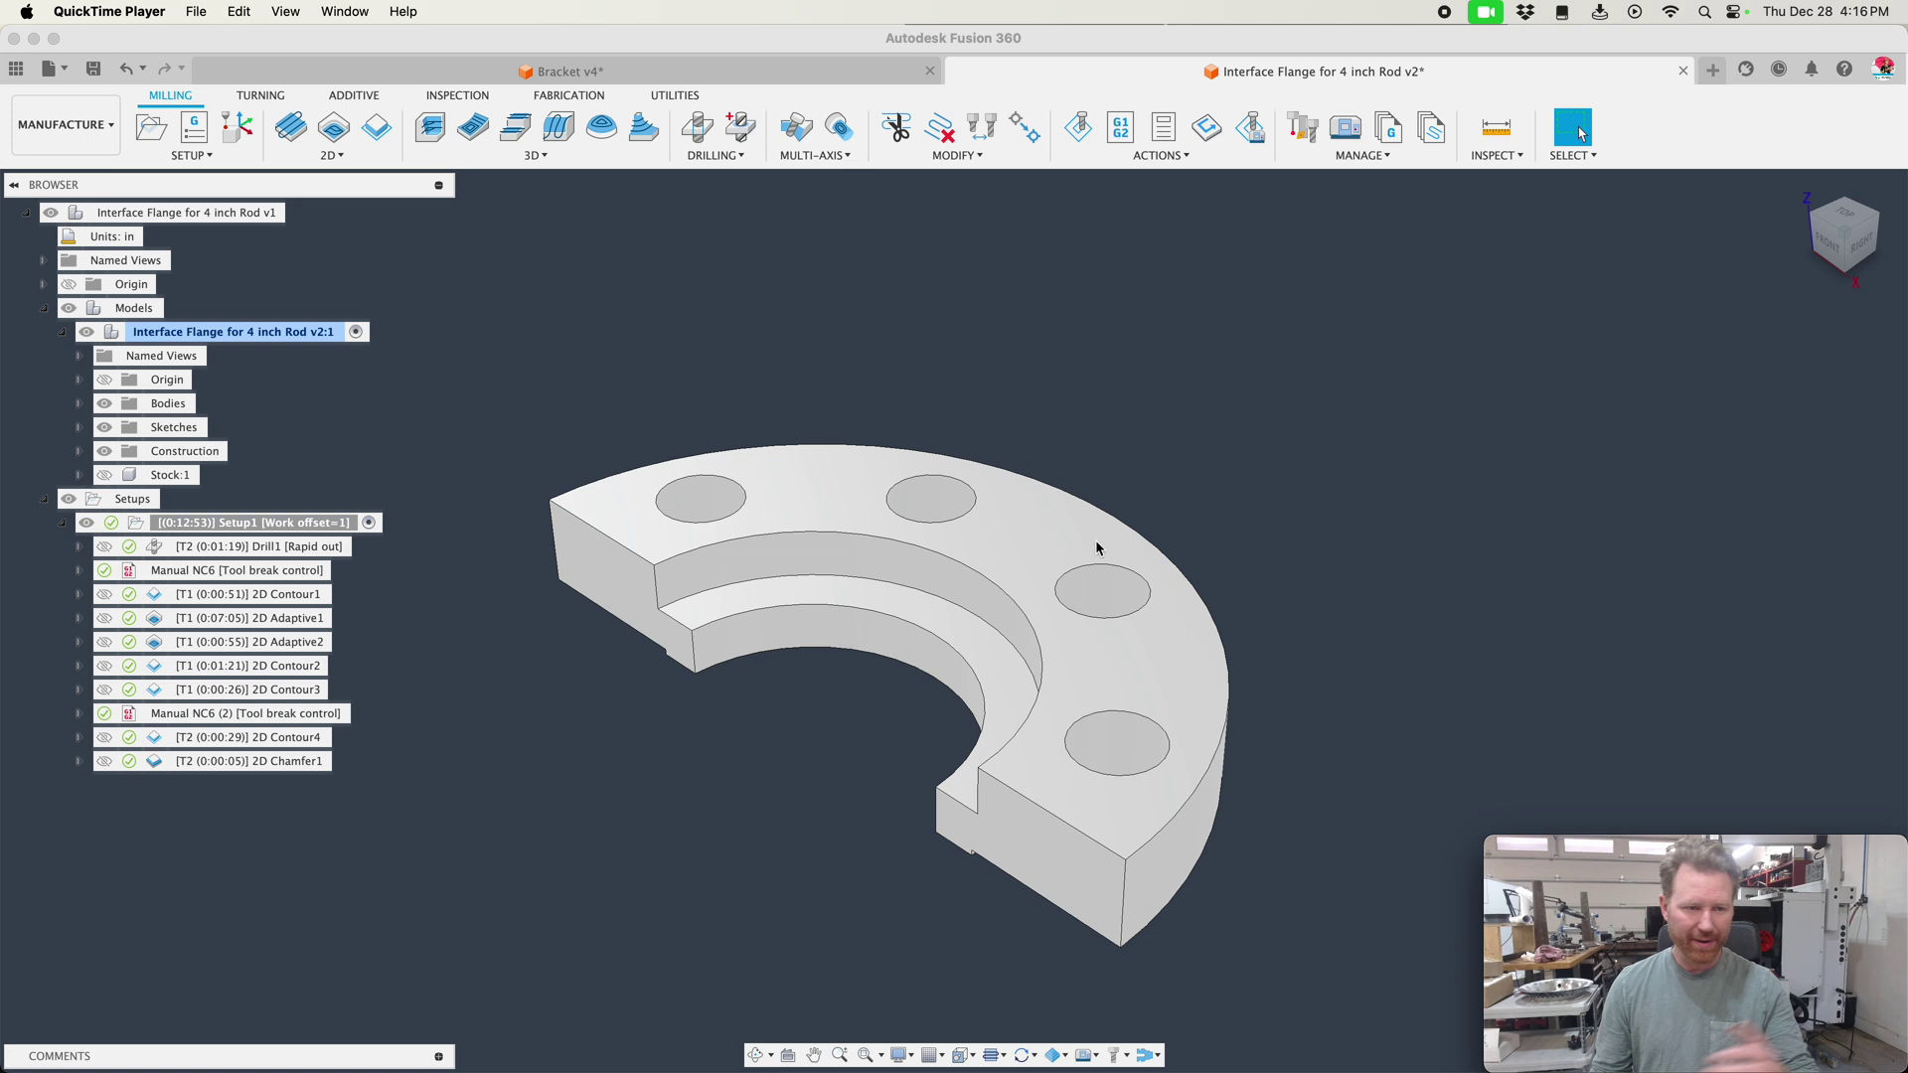
# - Start Probe WCS and browse the Fusion 360 Library Probes to the VF-1 Tools library
pyautogui.click(231, 144)
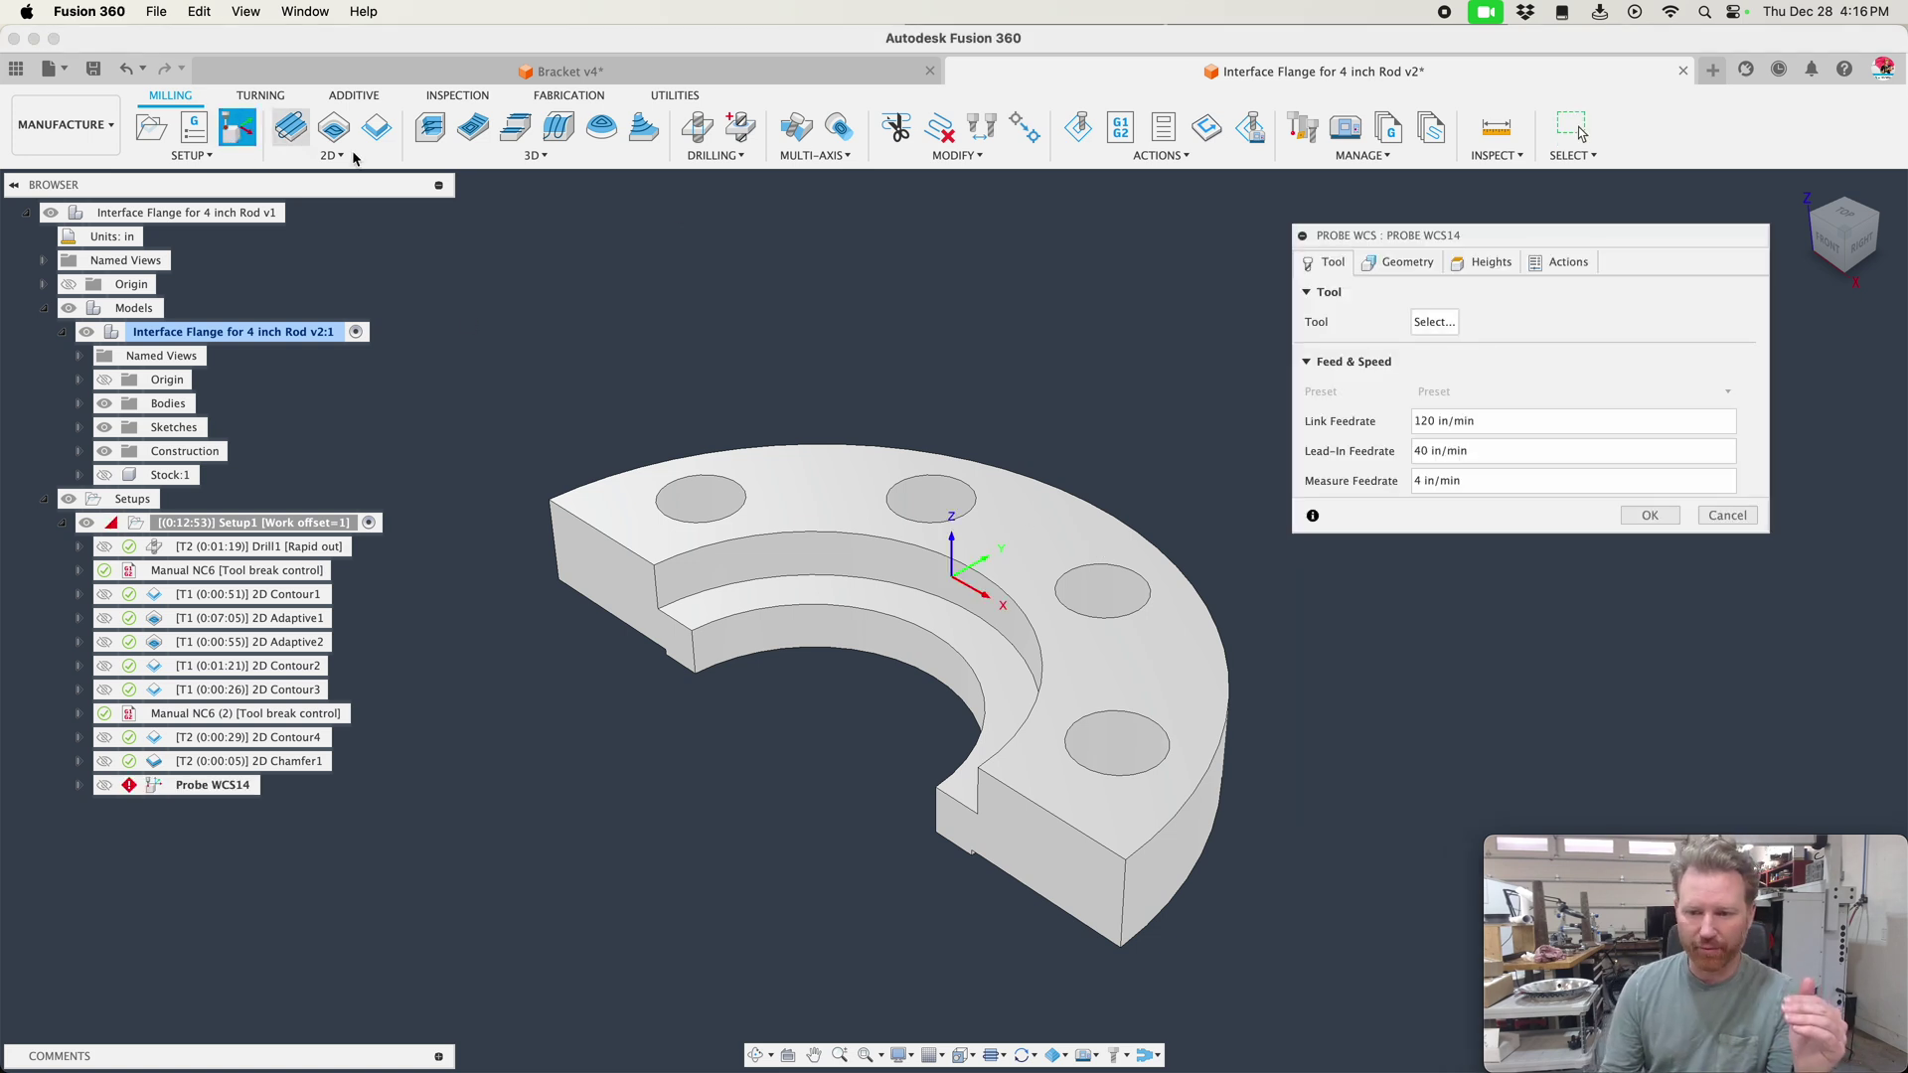
pyautogui.click(1426, 324)
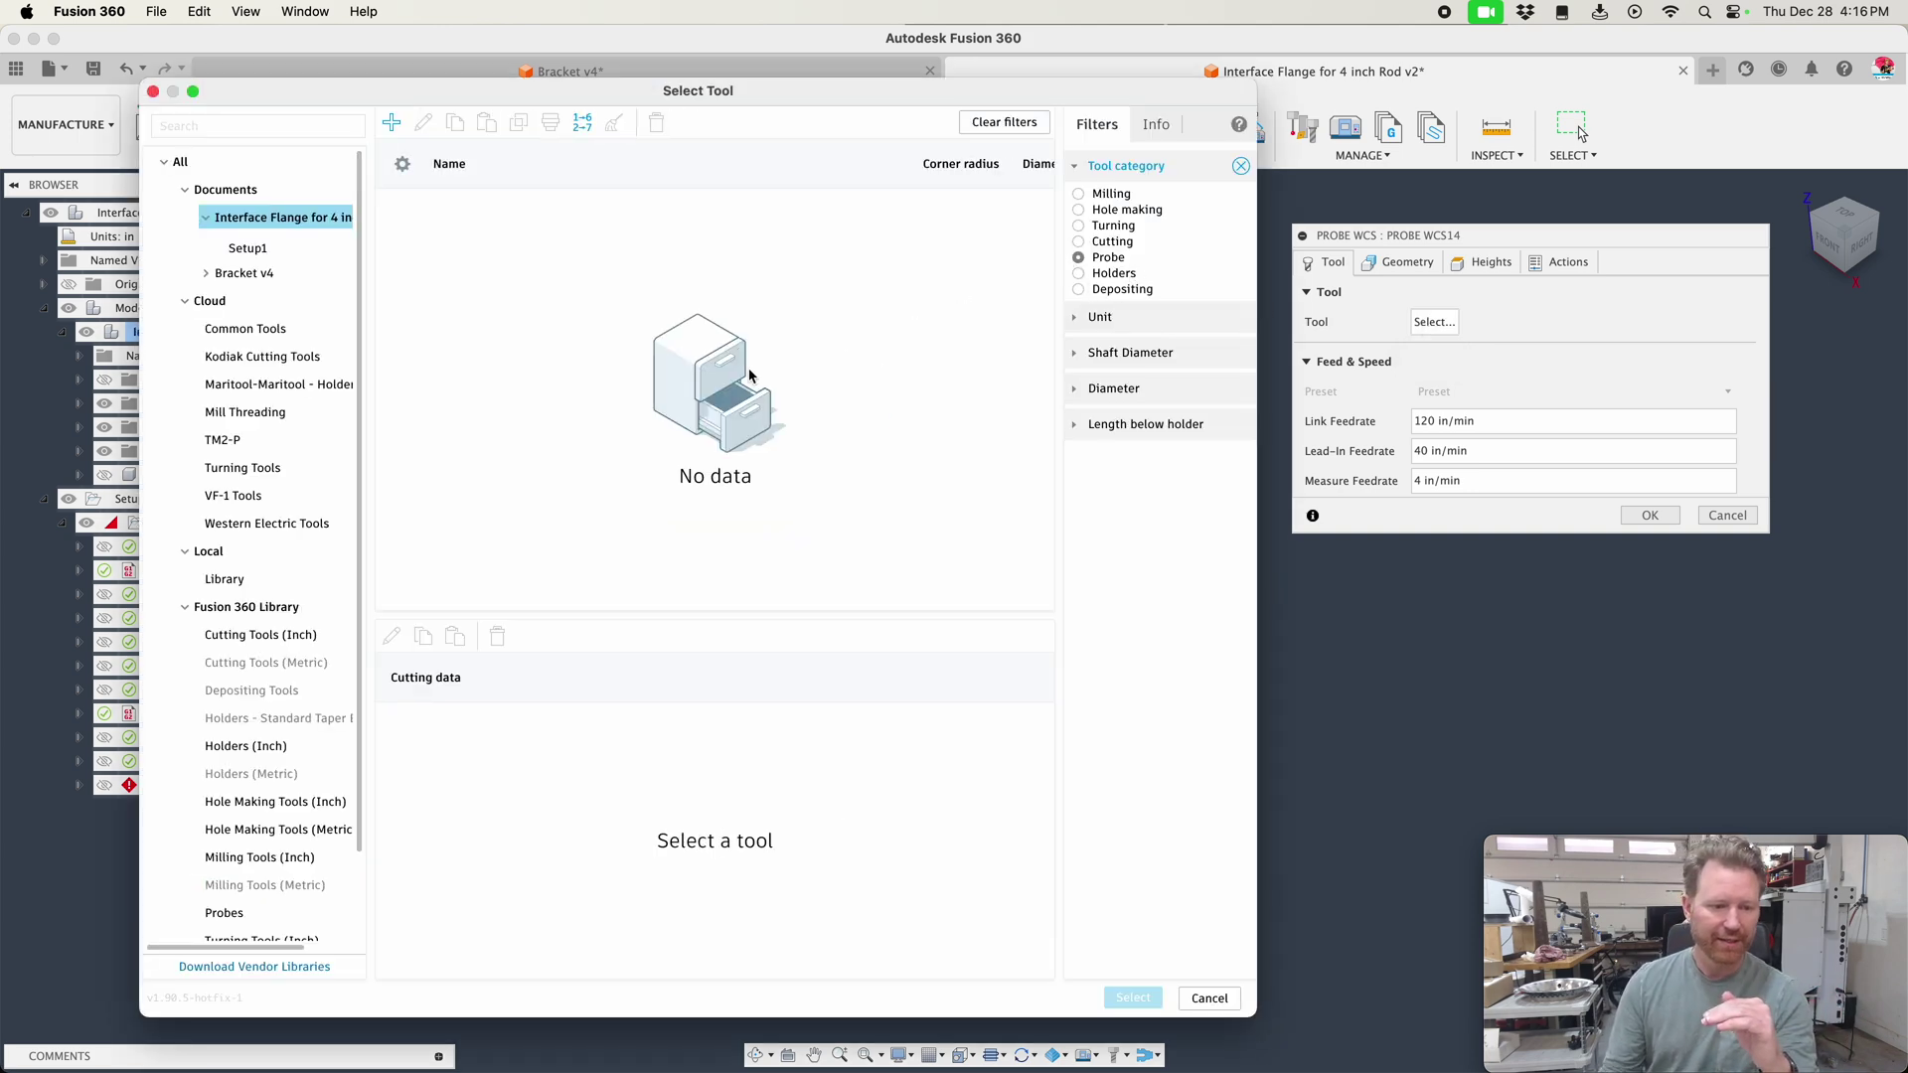
pyautogui.click(214, 615)
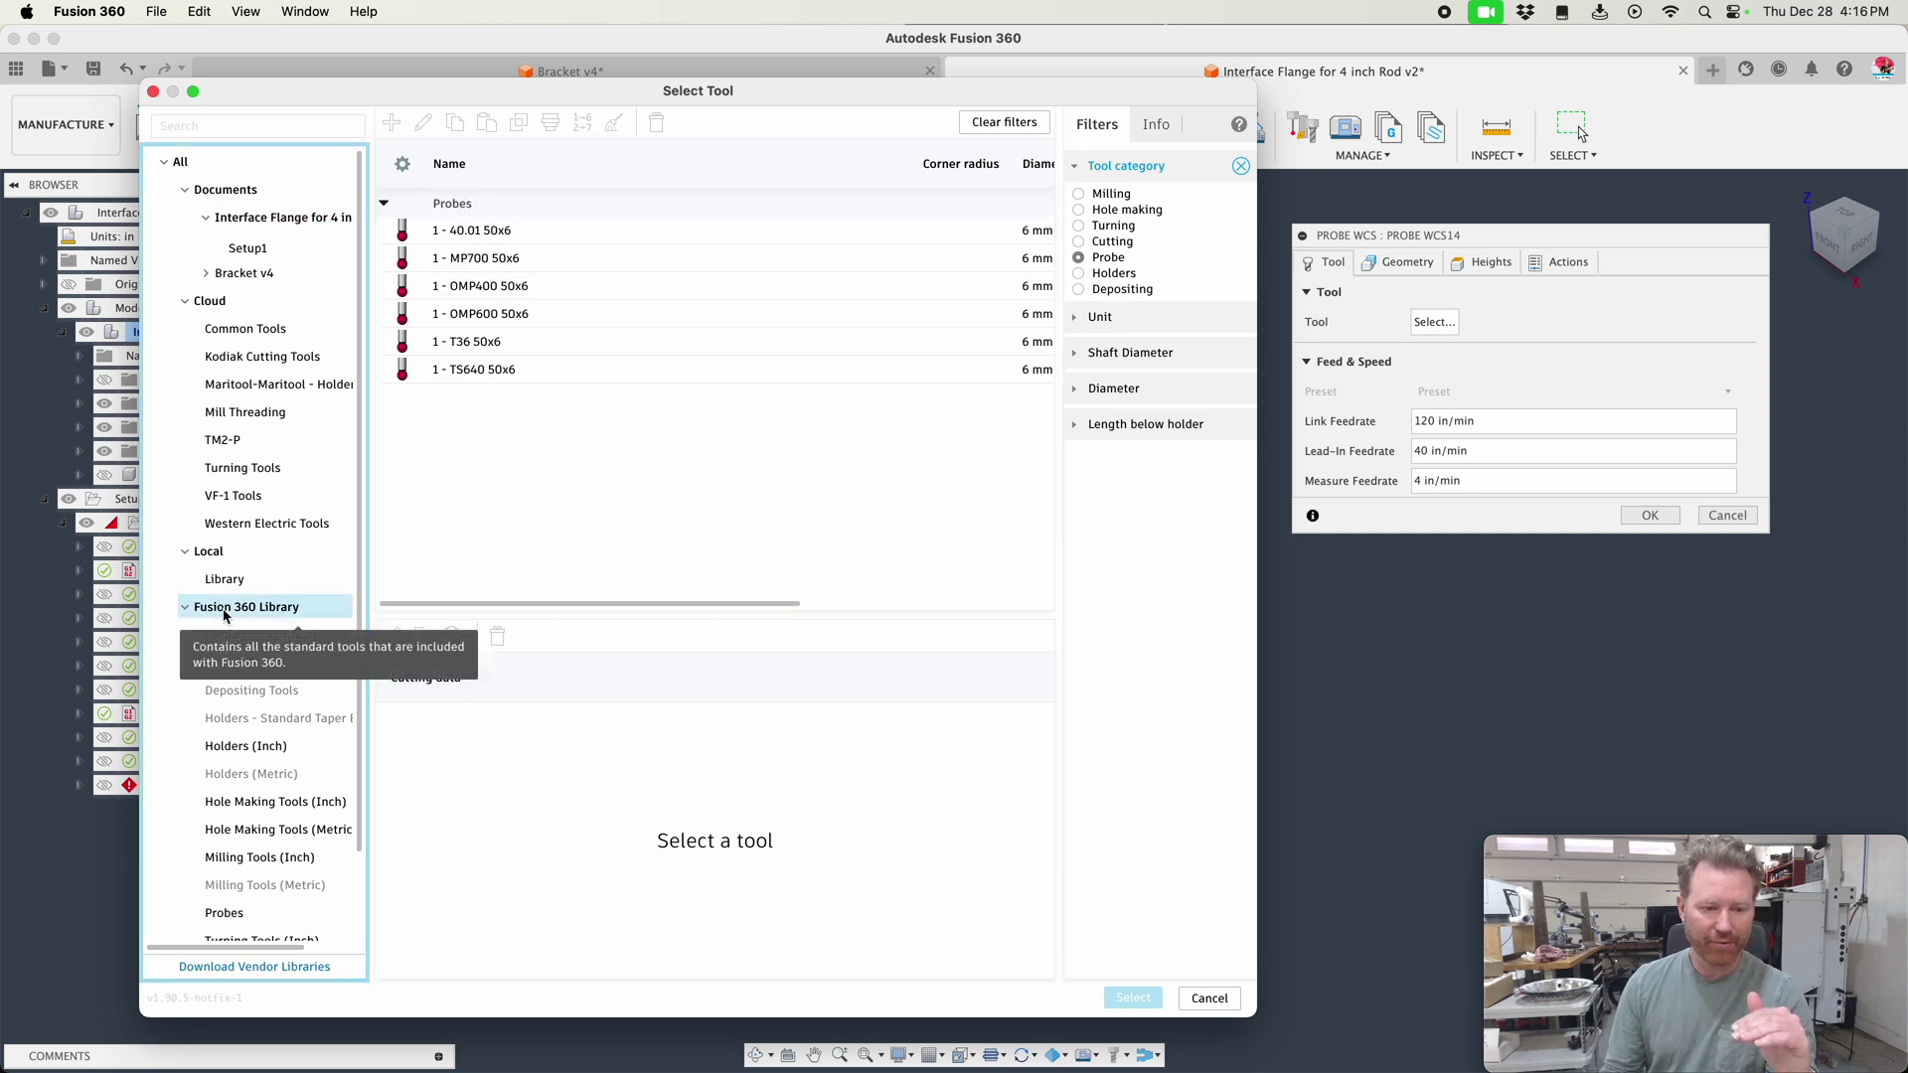
pyautogui.click(258, 910)
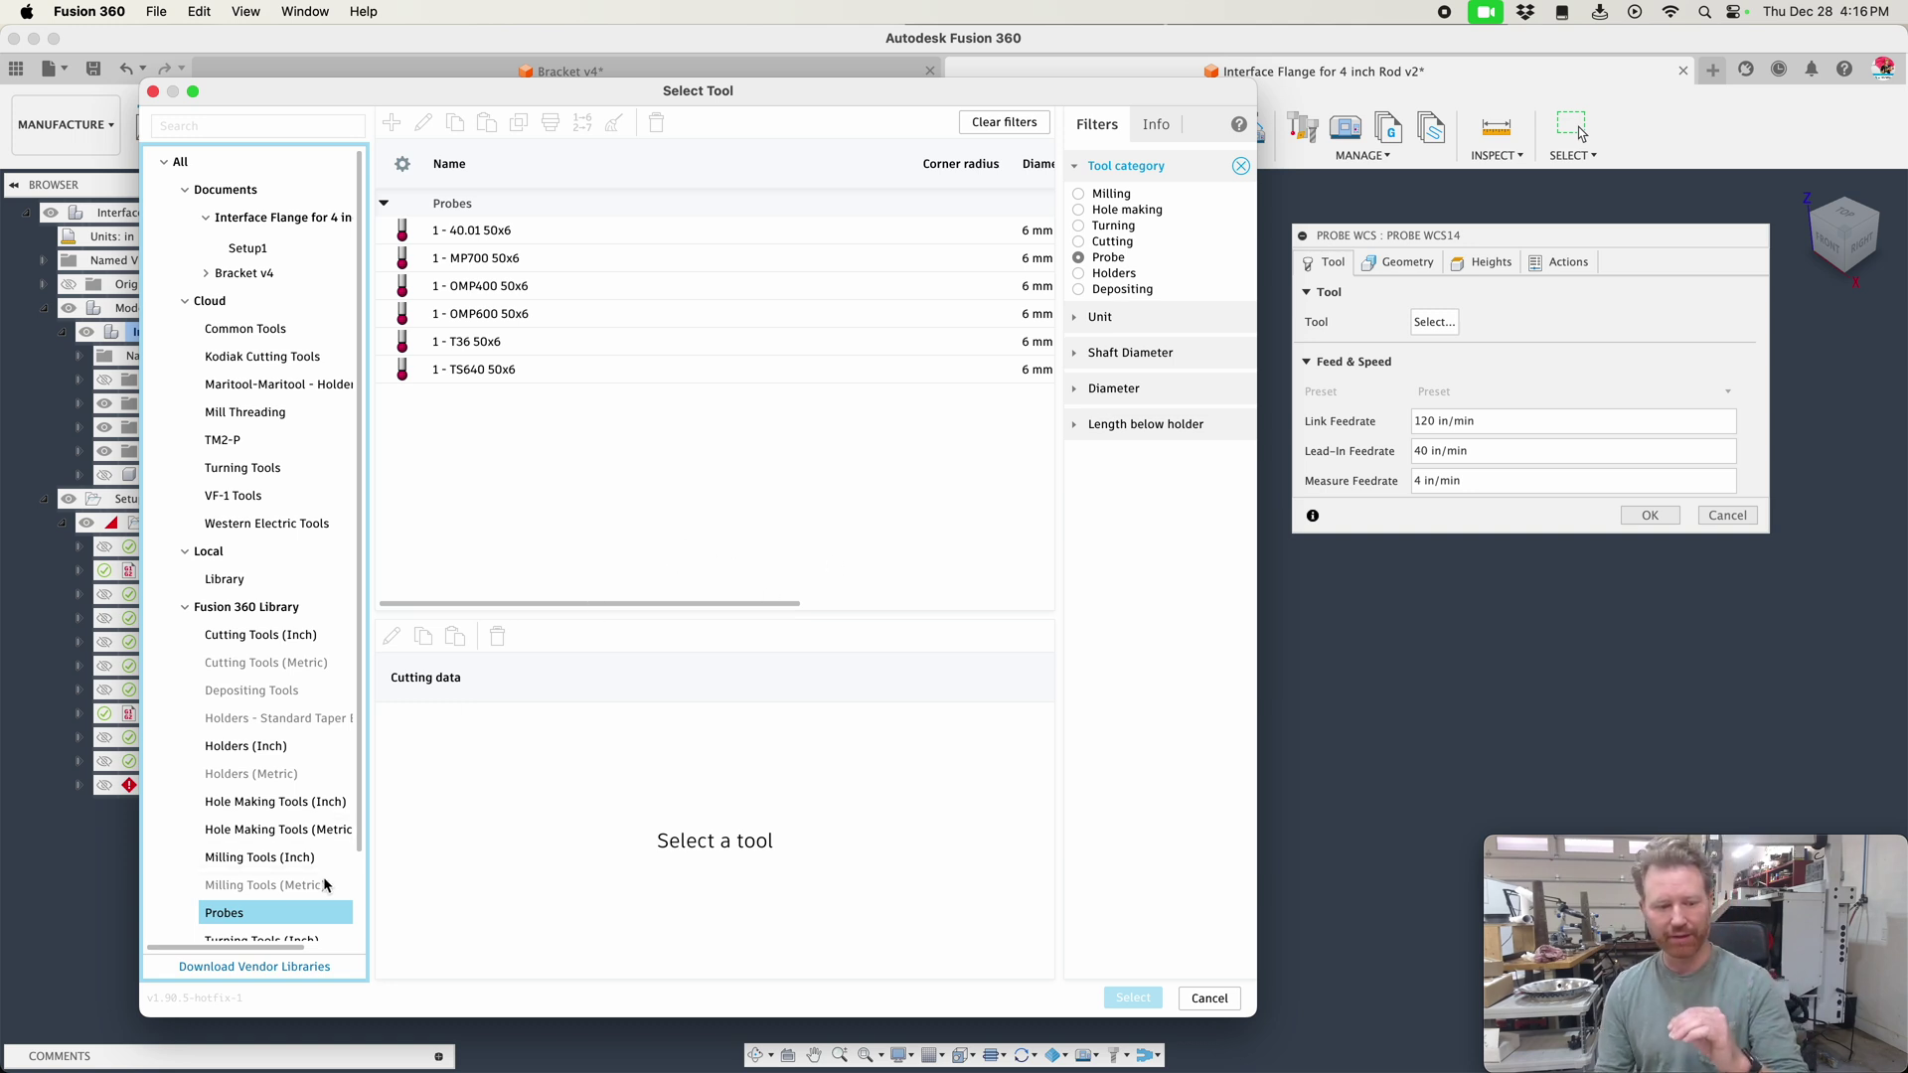
pyautogui.click(298, 884)
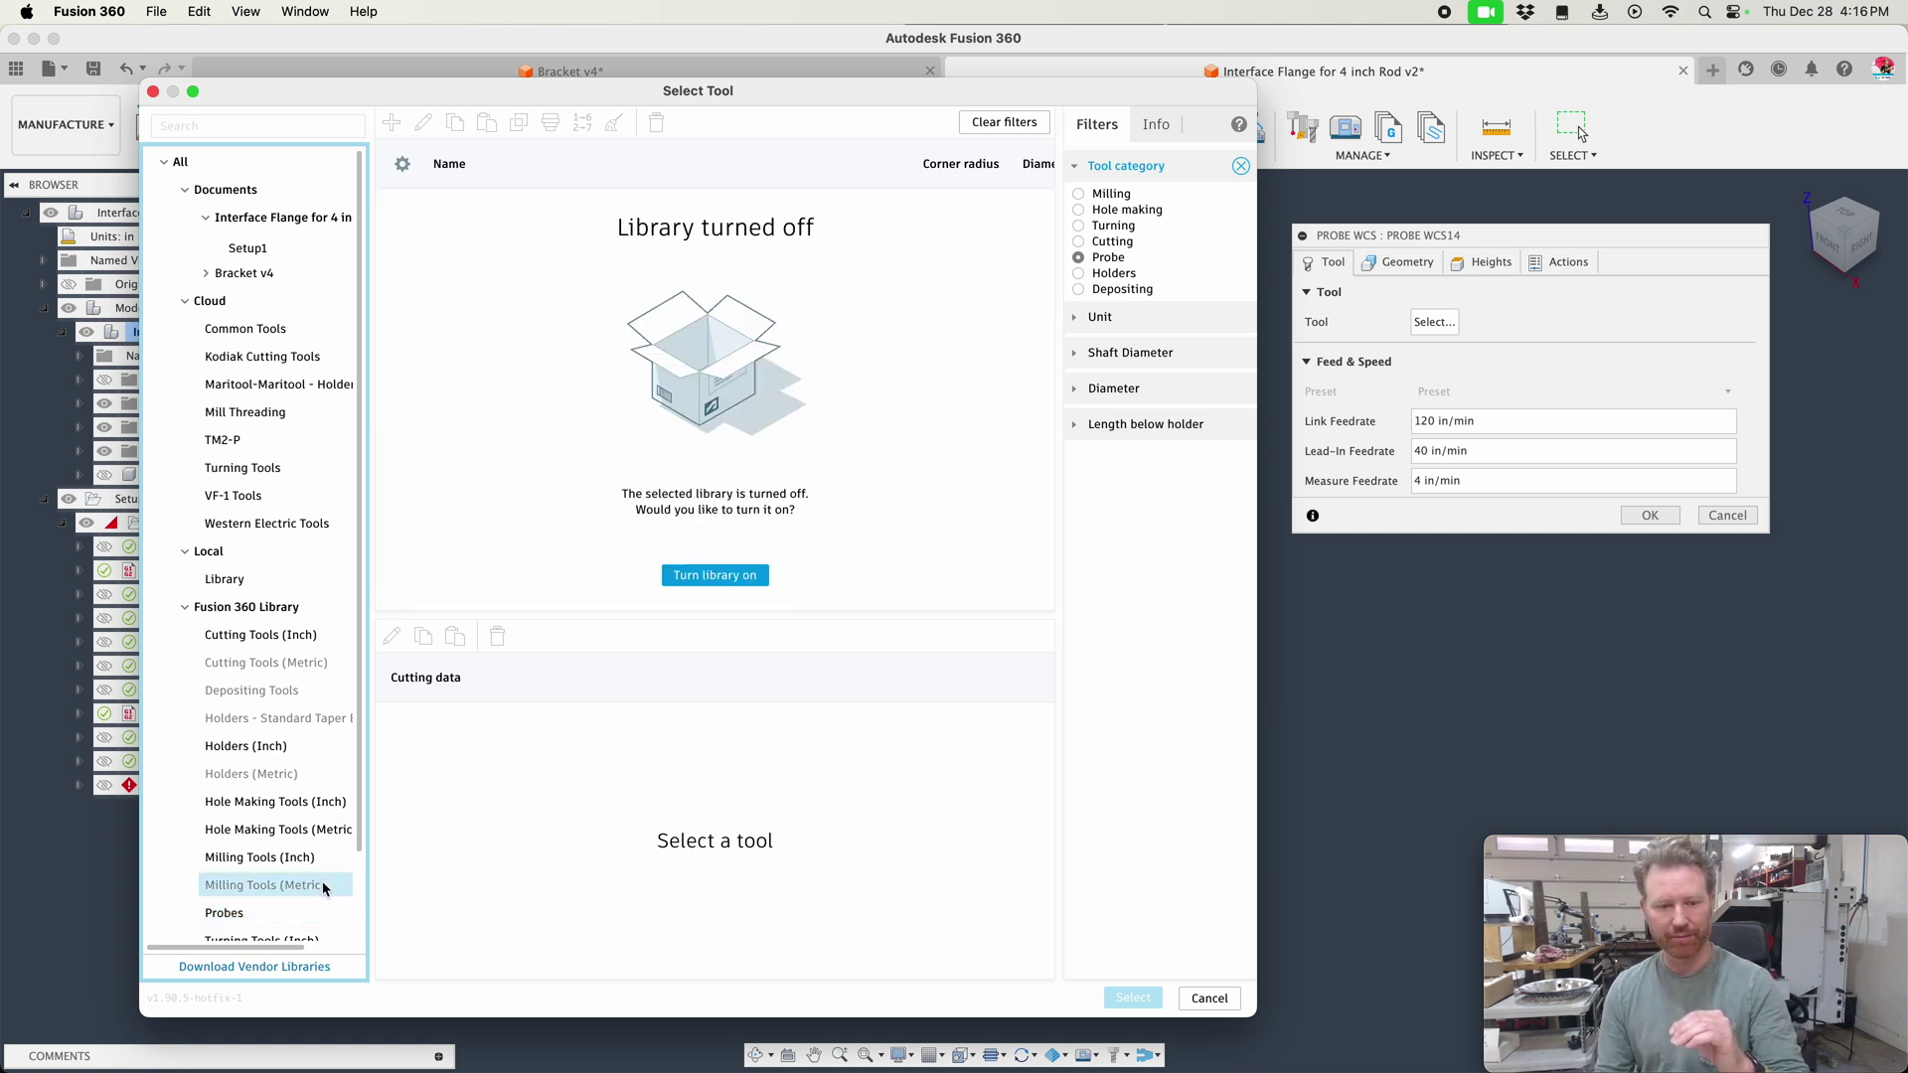
pyautogui.click(264, 910)
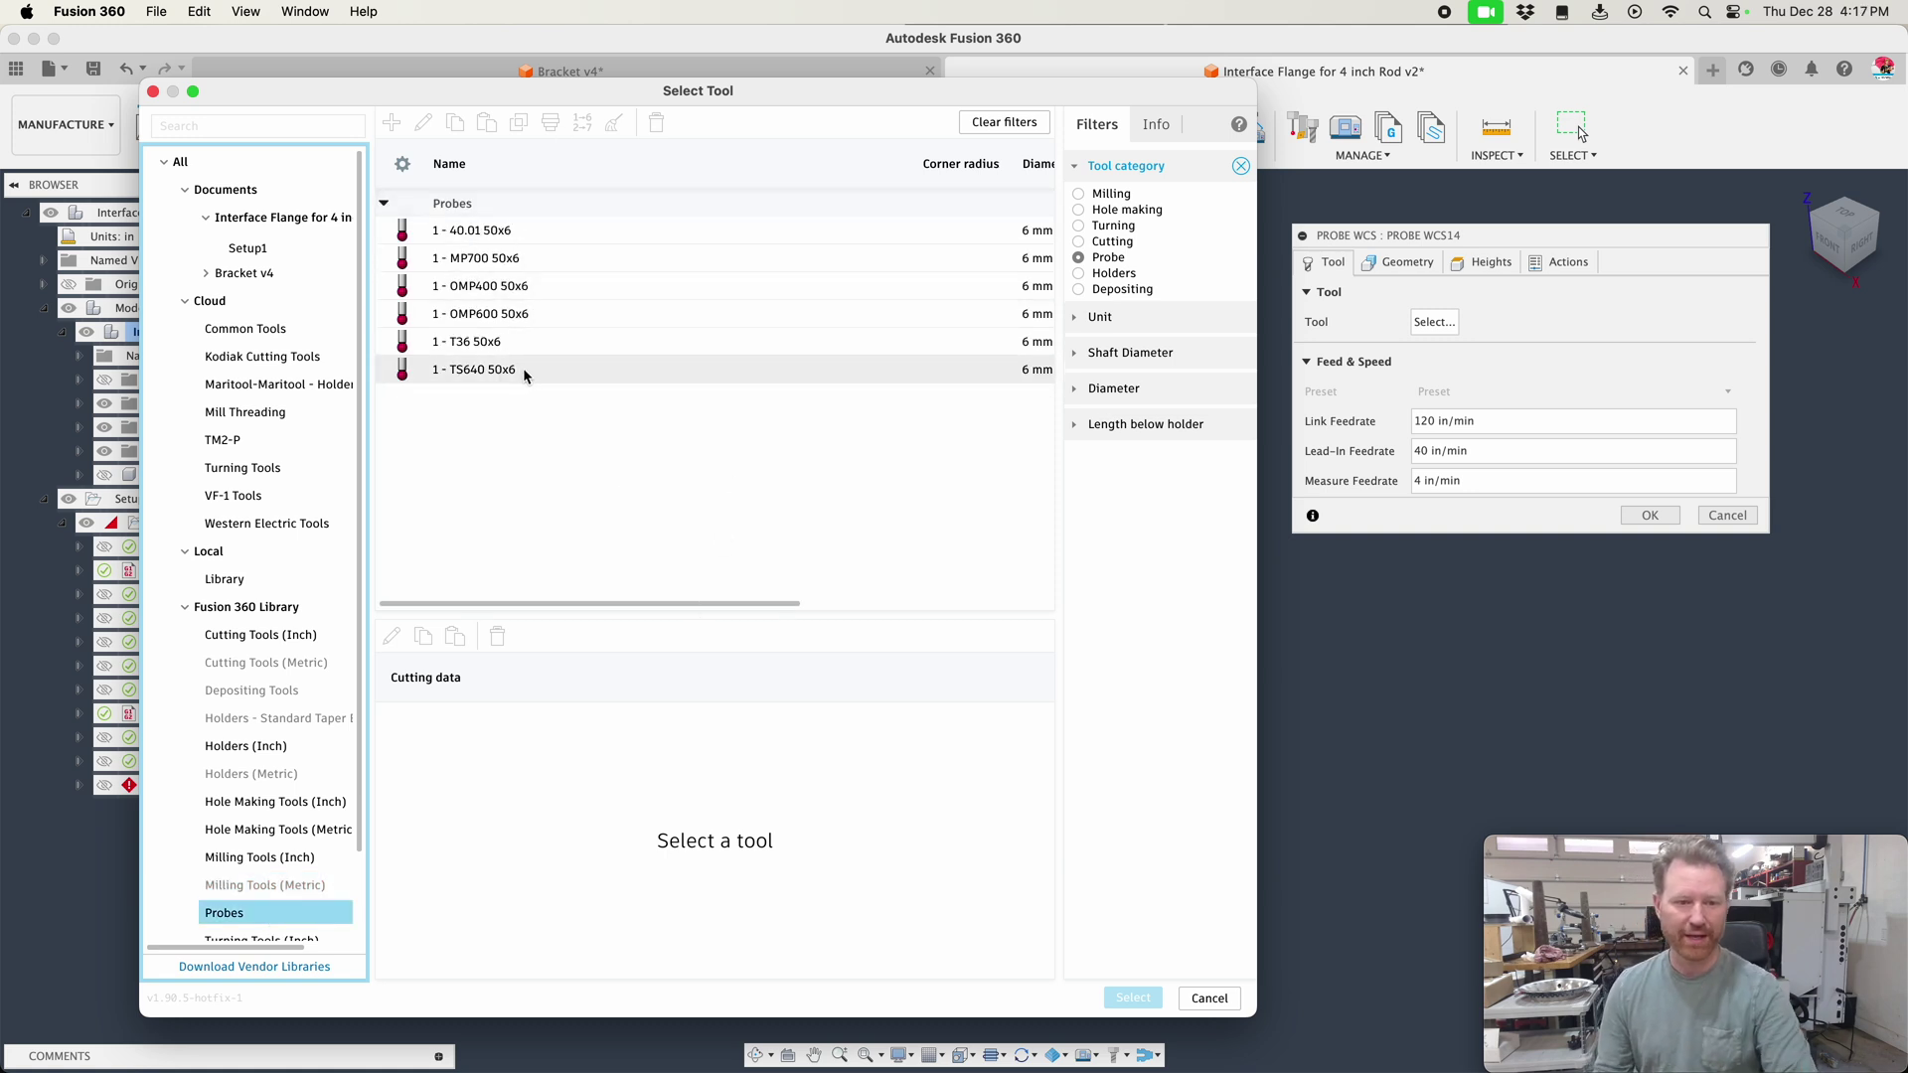
pyautogui.click(533, 285)
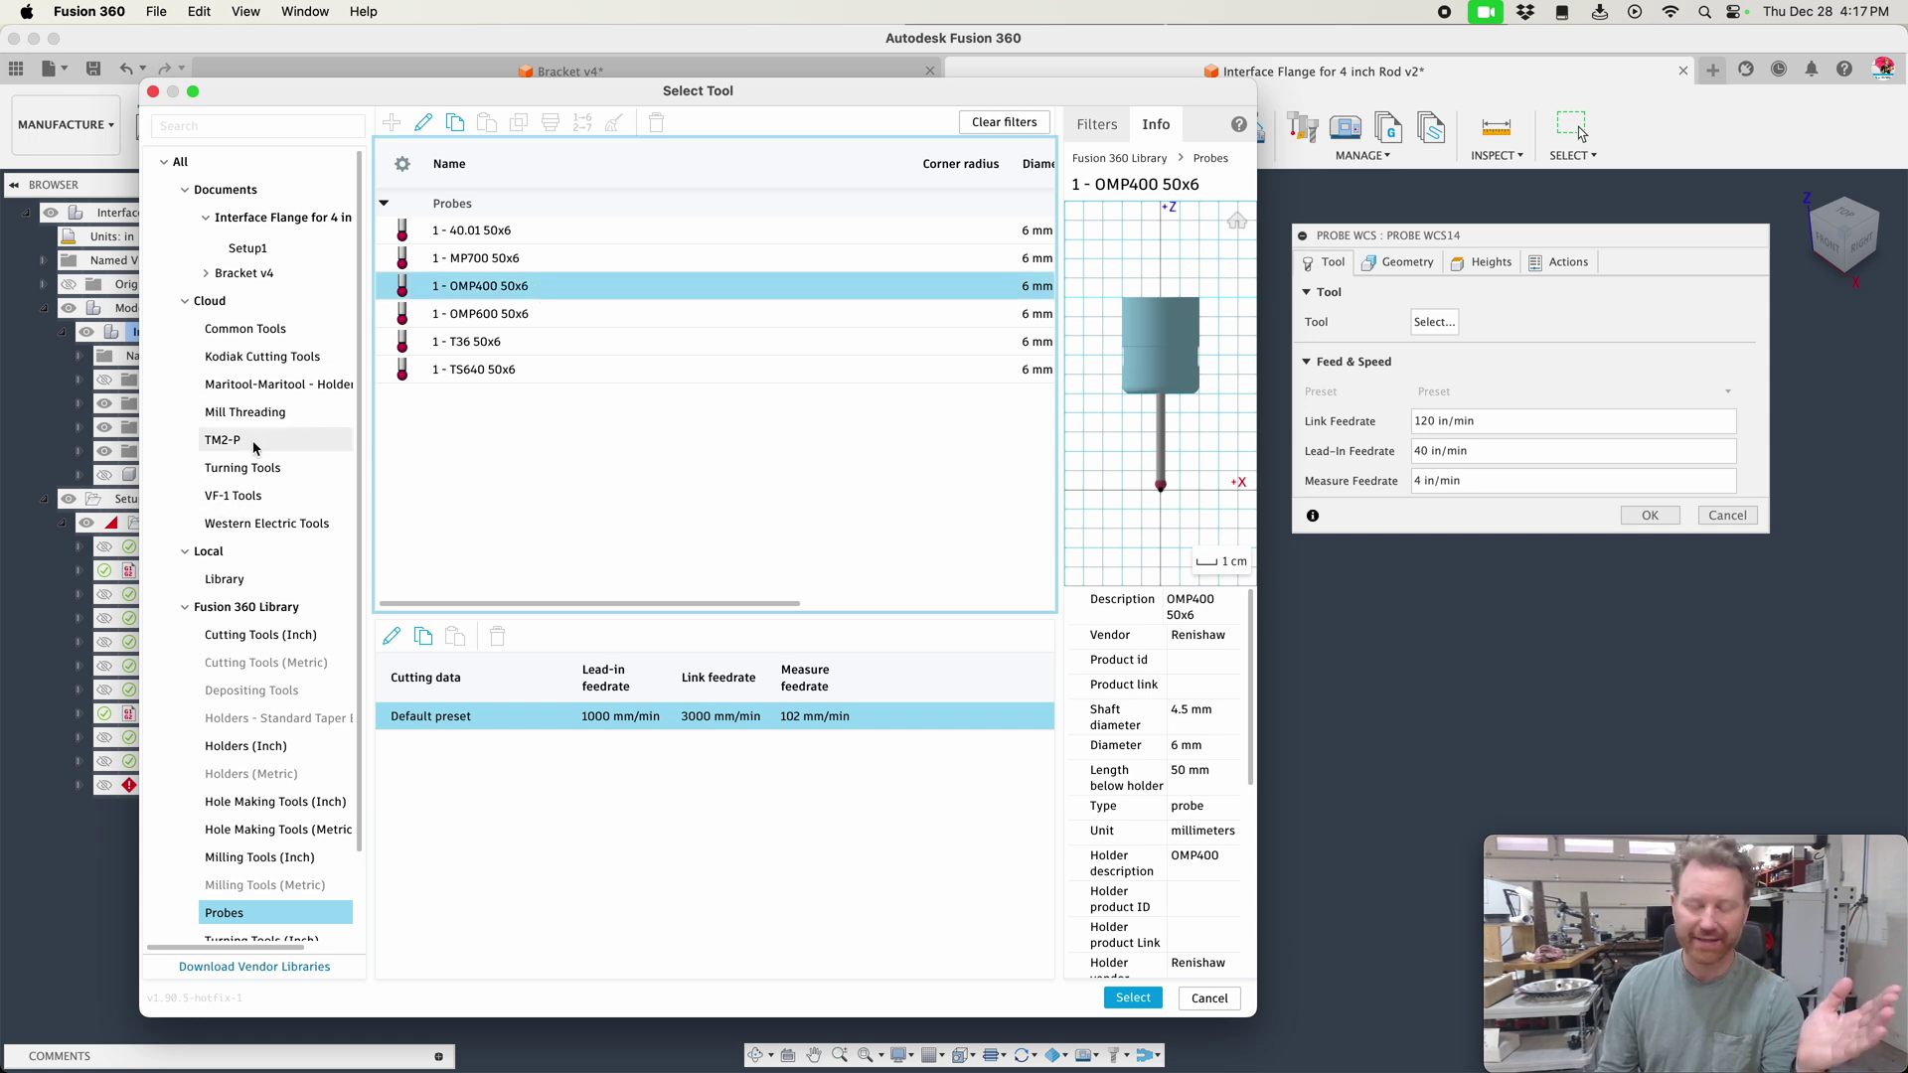
pyautogui.click(275, 506)
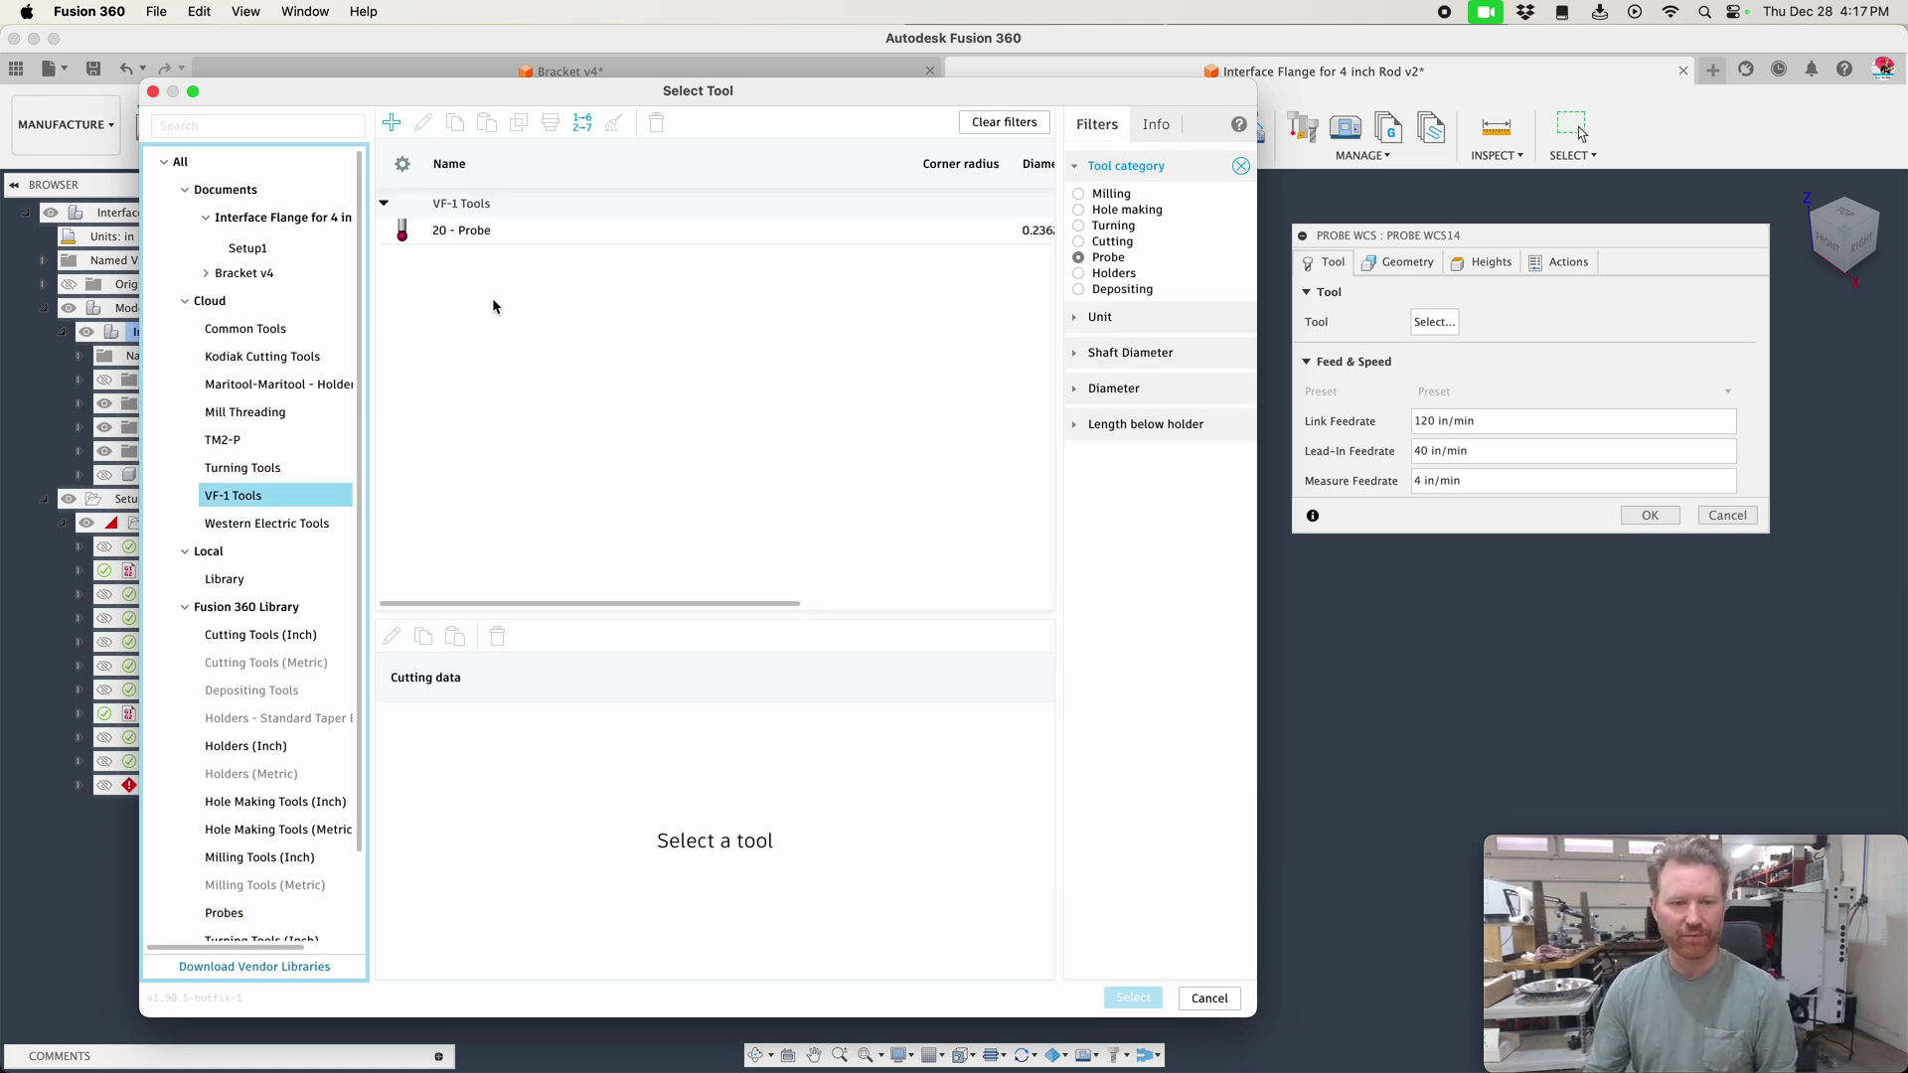
# - Review the 20 - Probe tool's post processor and stylus settings, then assign it as T20
pyautogui.click(493, 239)
pyautogui.rightClick(495, 243)
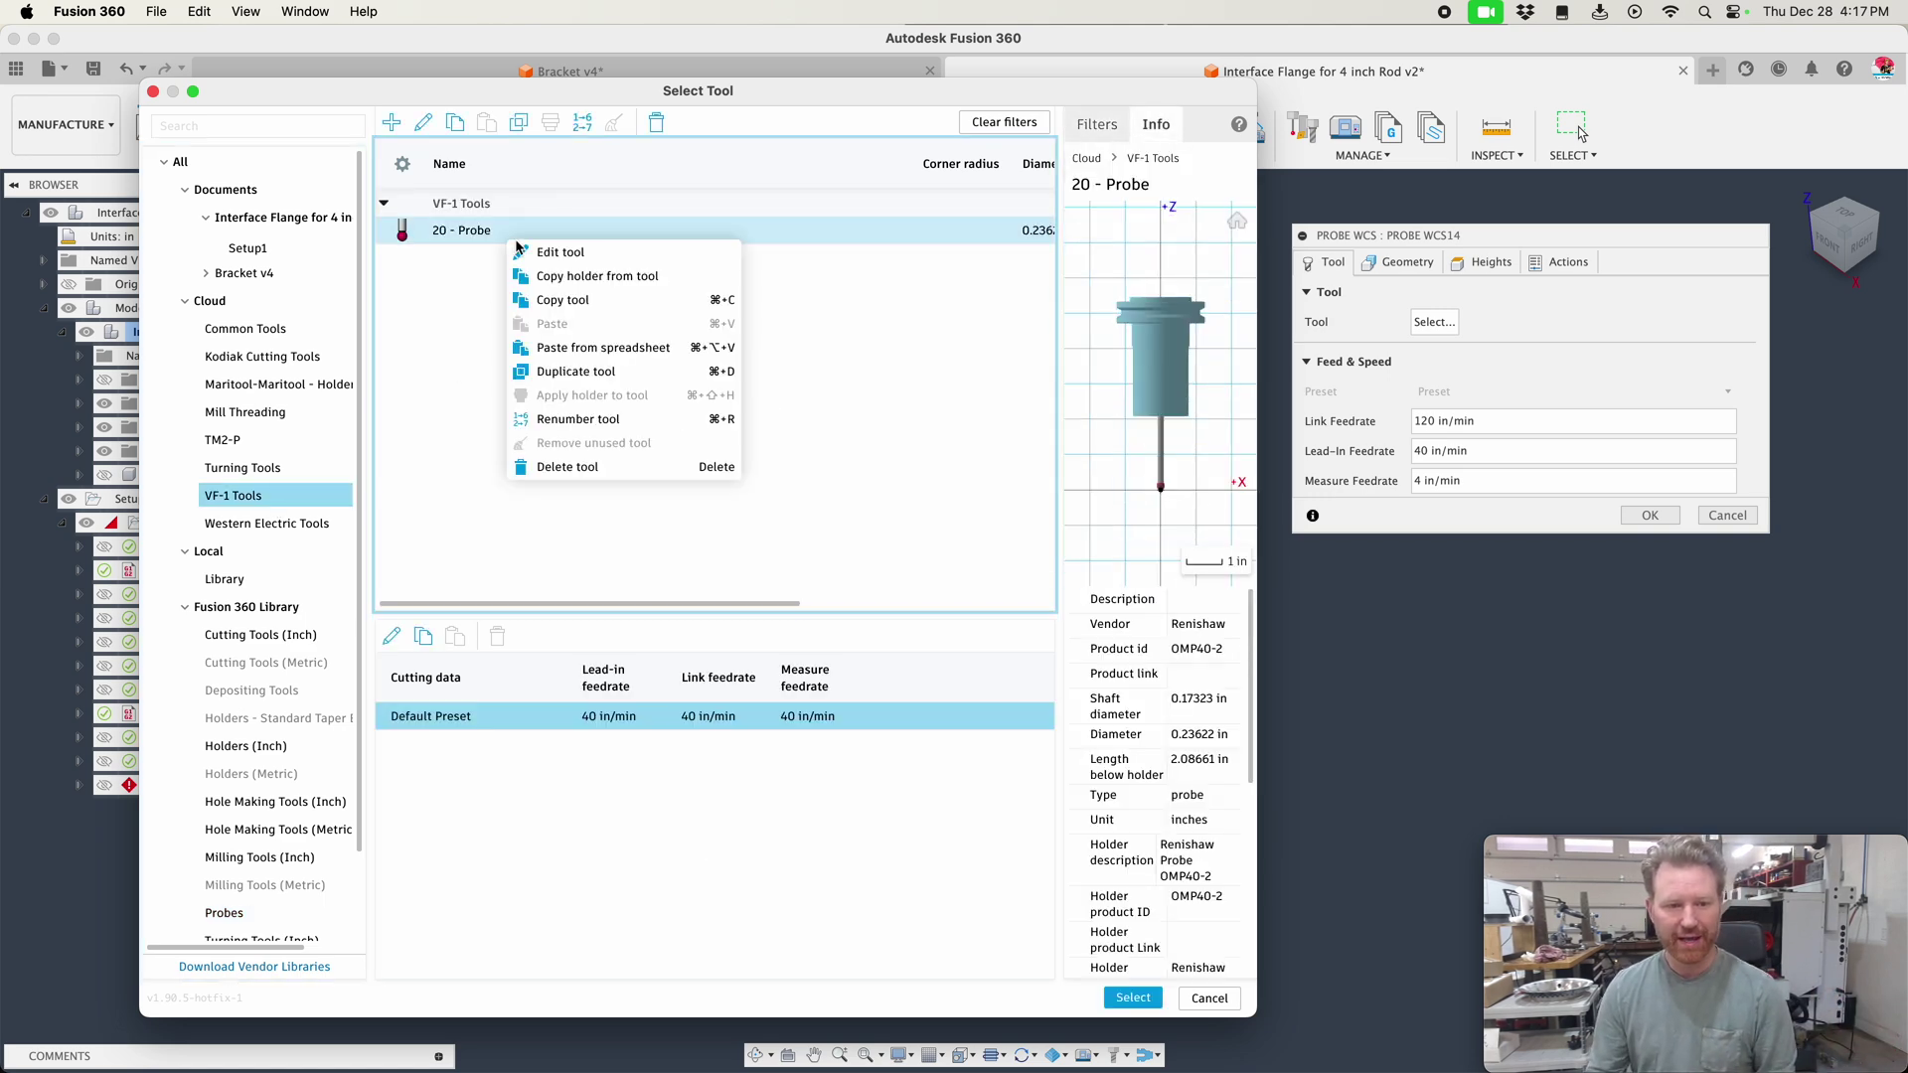
pyautogui.click(538, 253)
pyautogui.click(616, 169)
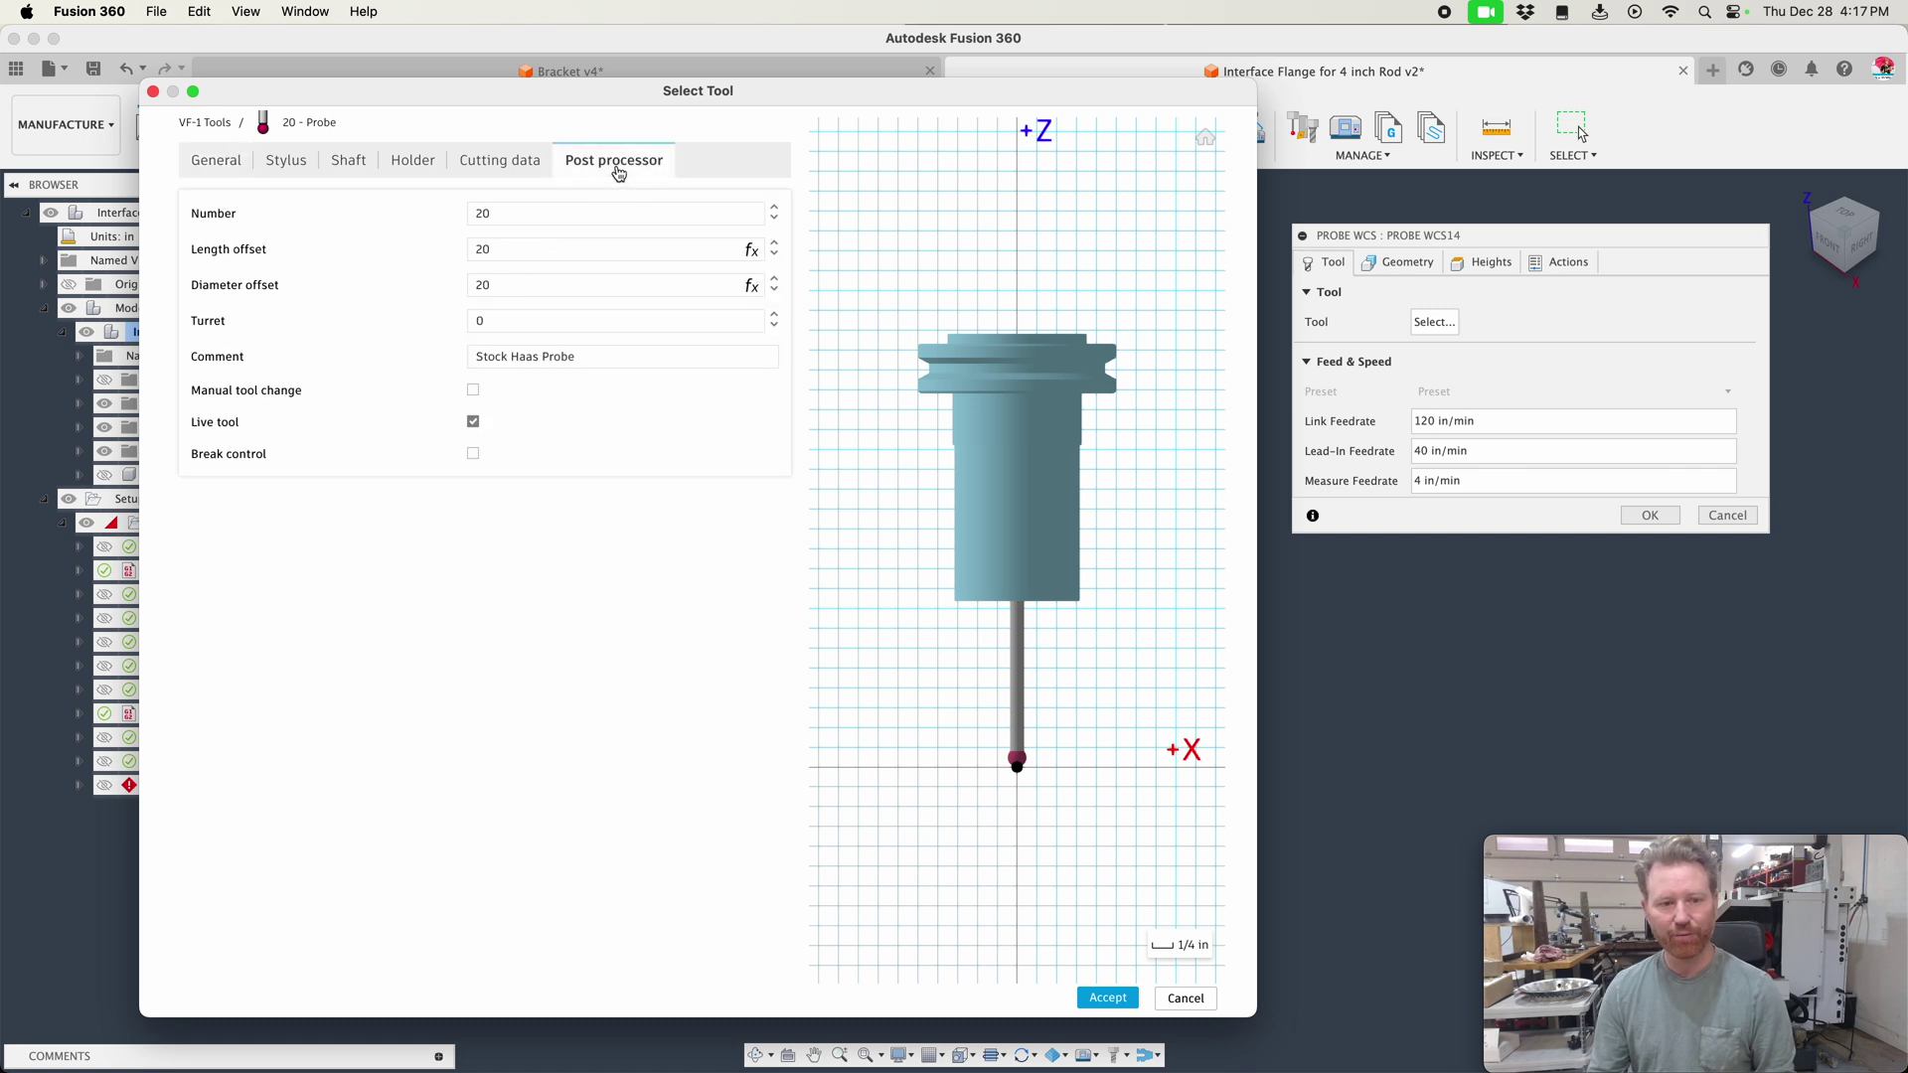
pyautogui.click(542, 207)
pyautogui.click(481, 207)
pyautogui.click(288, 161)
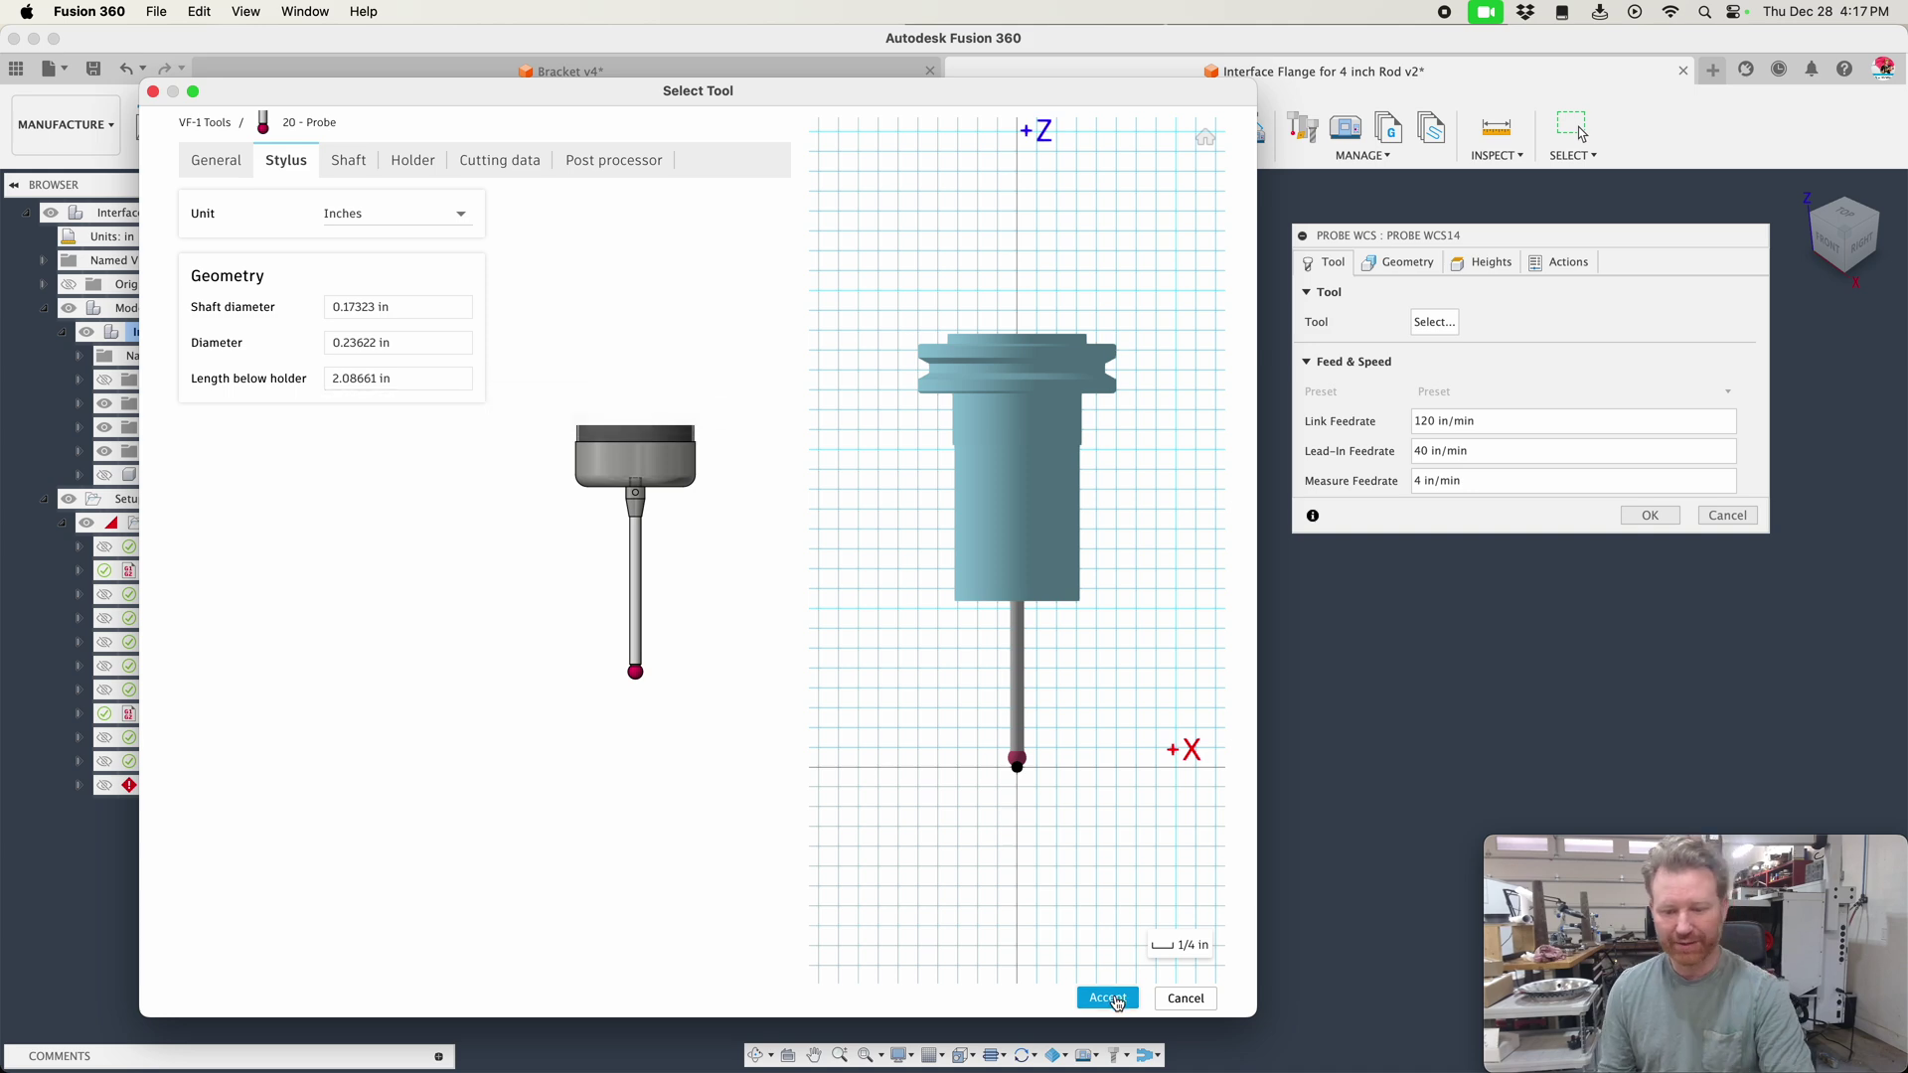
pyautogui.click(1117, 1002)
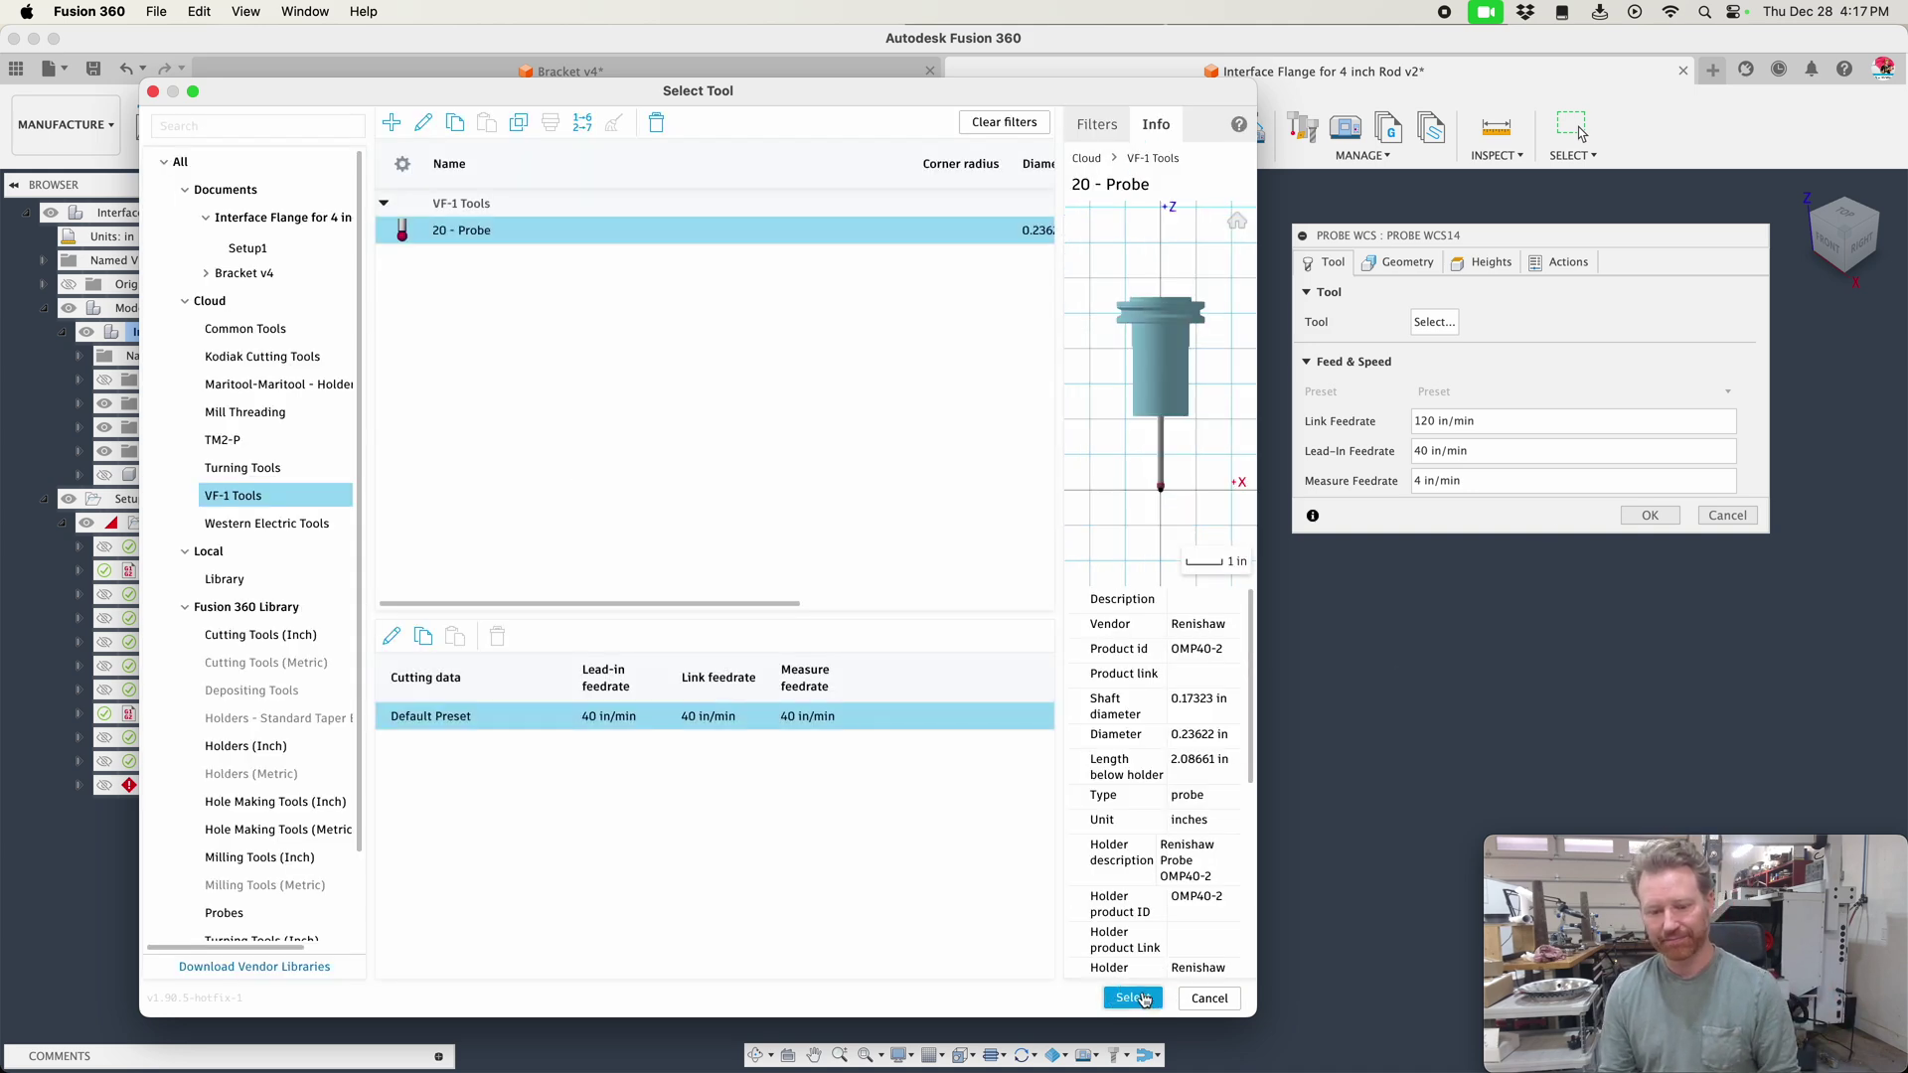
pyautogui.click(1143, 999)
# - Set the stock's top face as the XY rectangular boss probe surface and generate Probe WCS14
pyautogui.click(1401, 262)
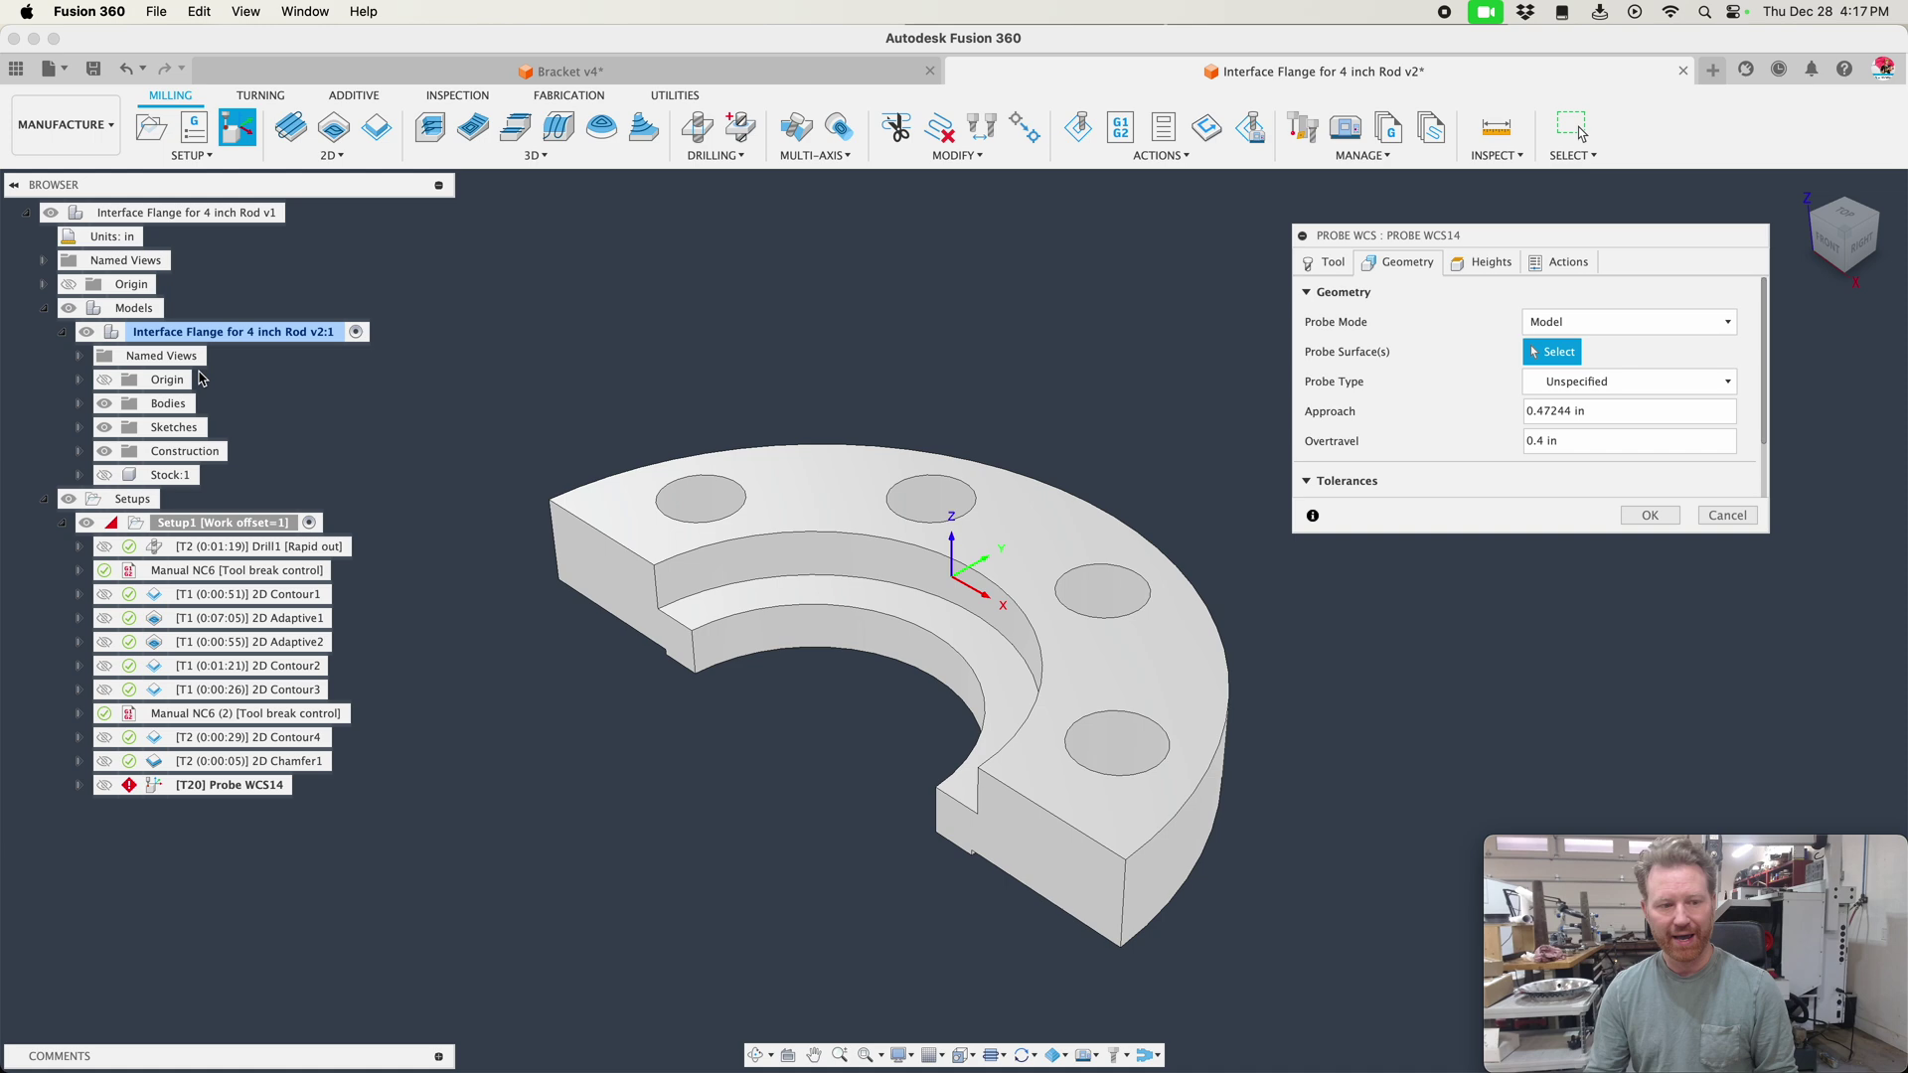
pyautogui.click(895, 545)
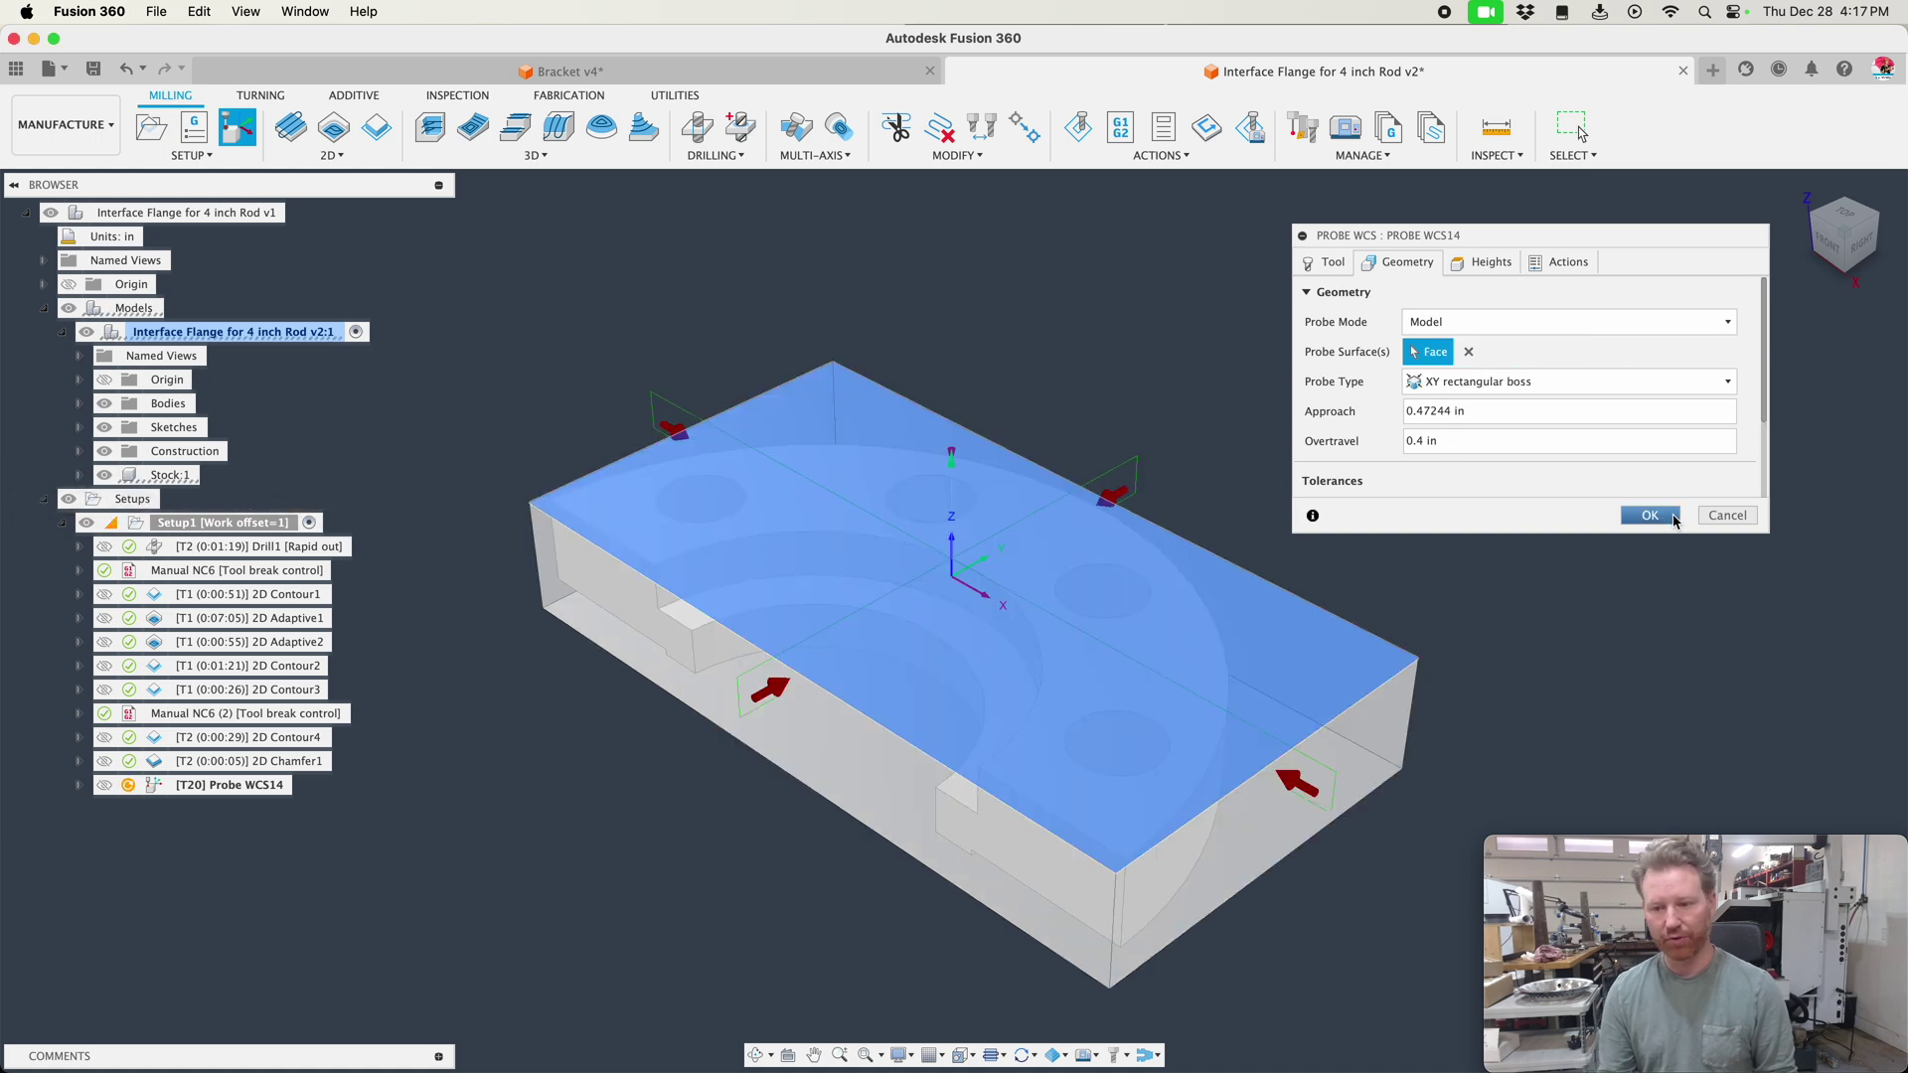
pyautogui.click(1673, 519)
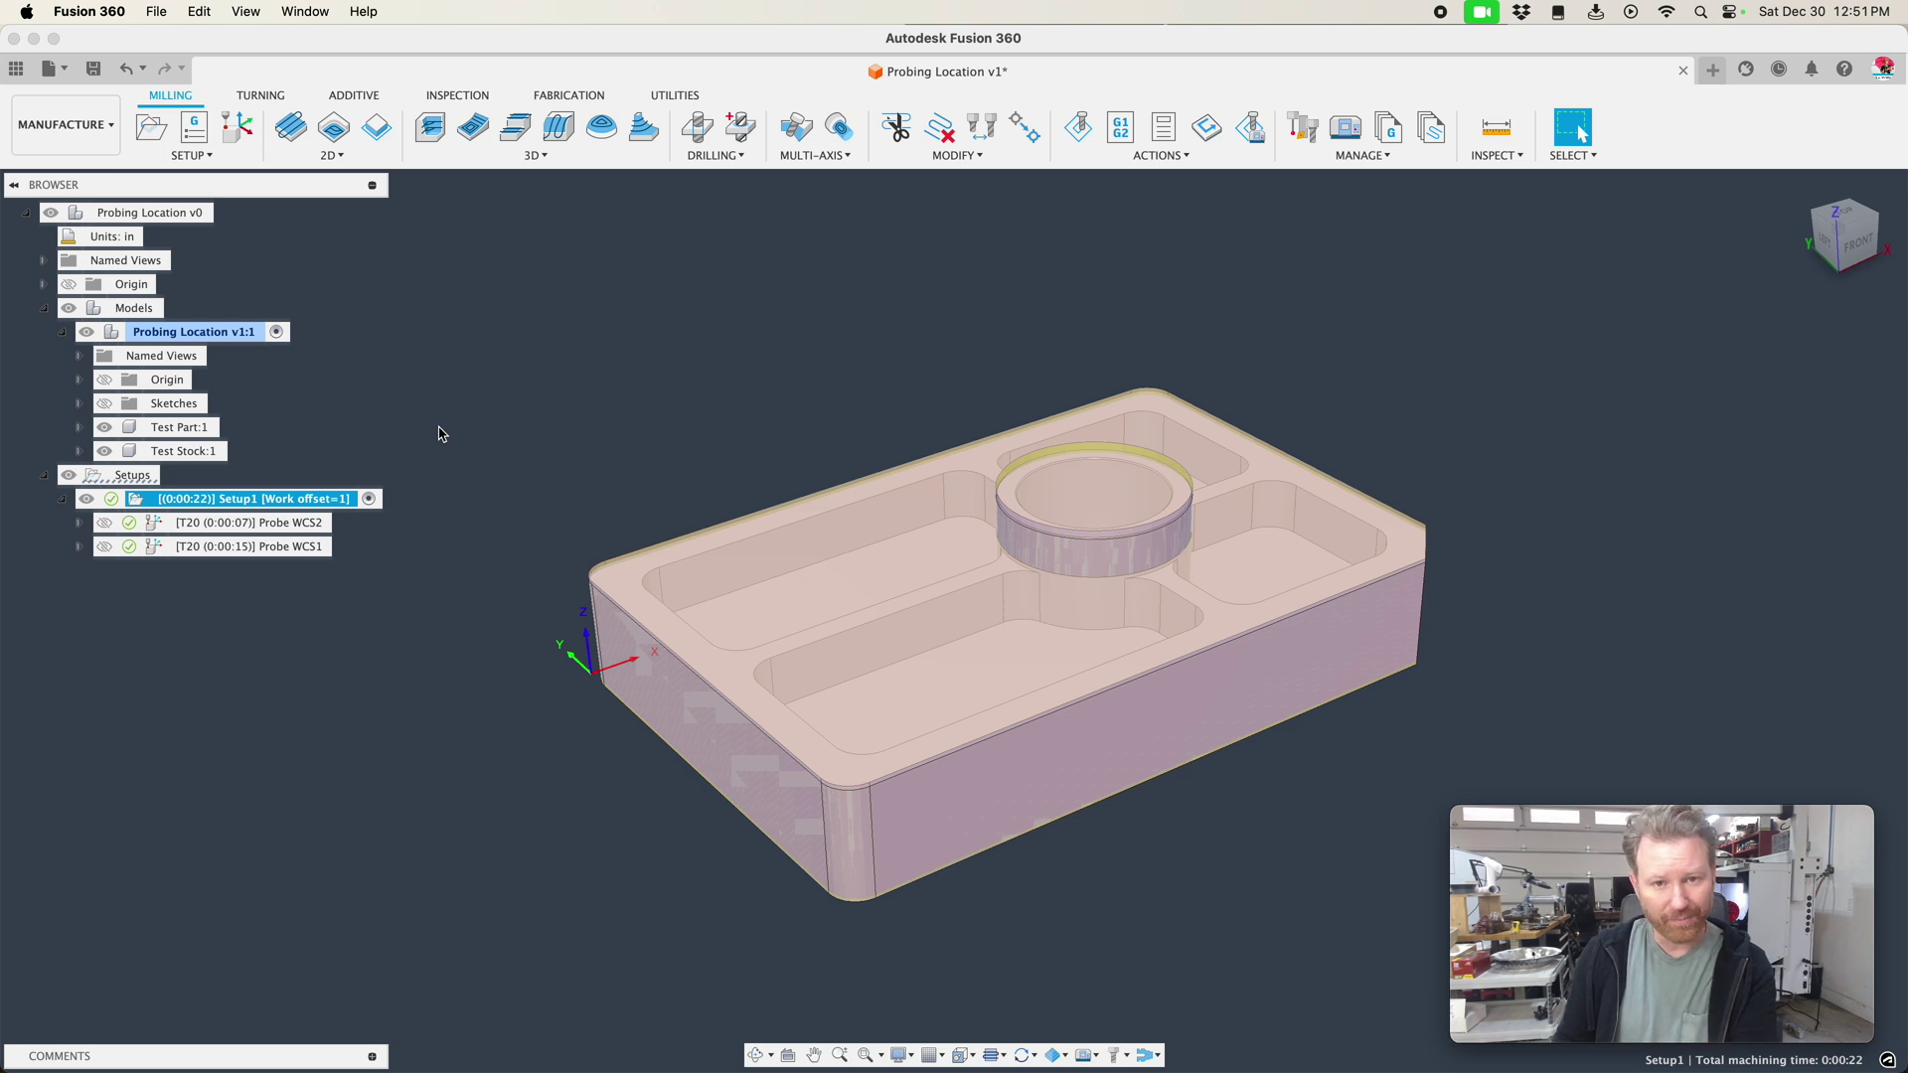
# - Display the Probe WCS2 toolpath, then the Probe WCS1 toolpath on the central round boss
pyautogui.click(275, 524)
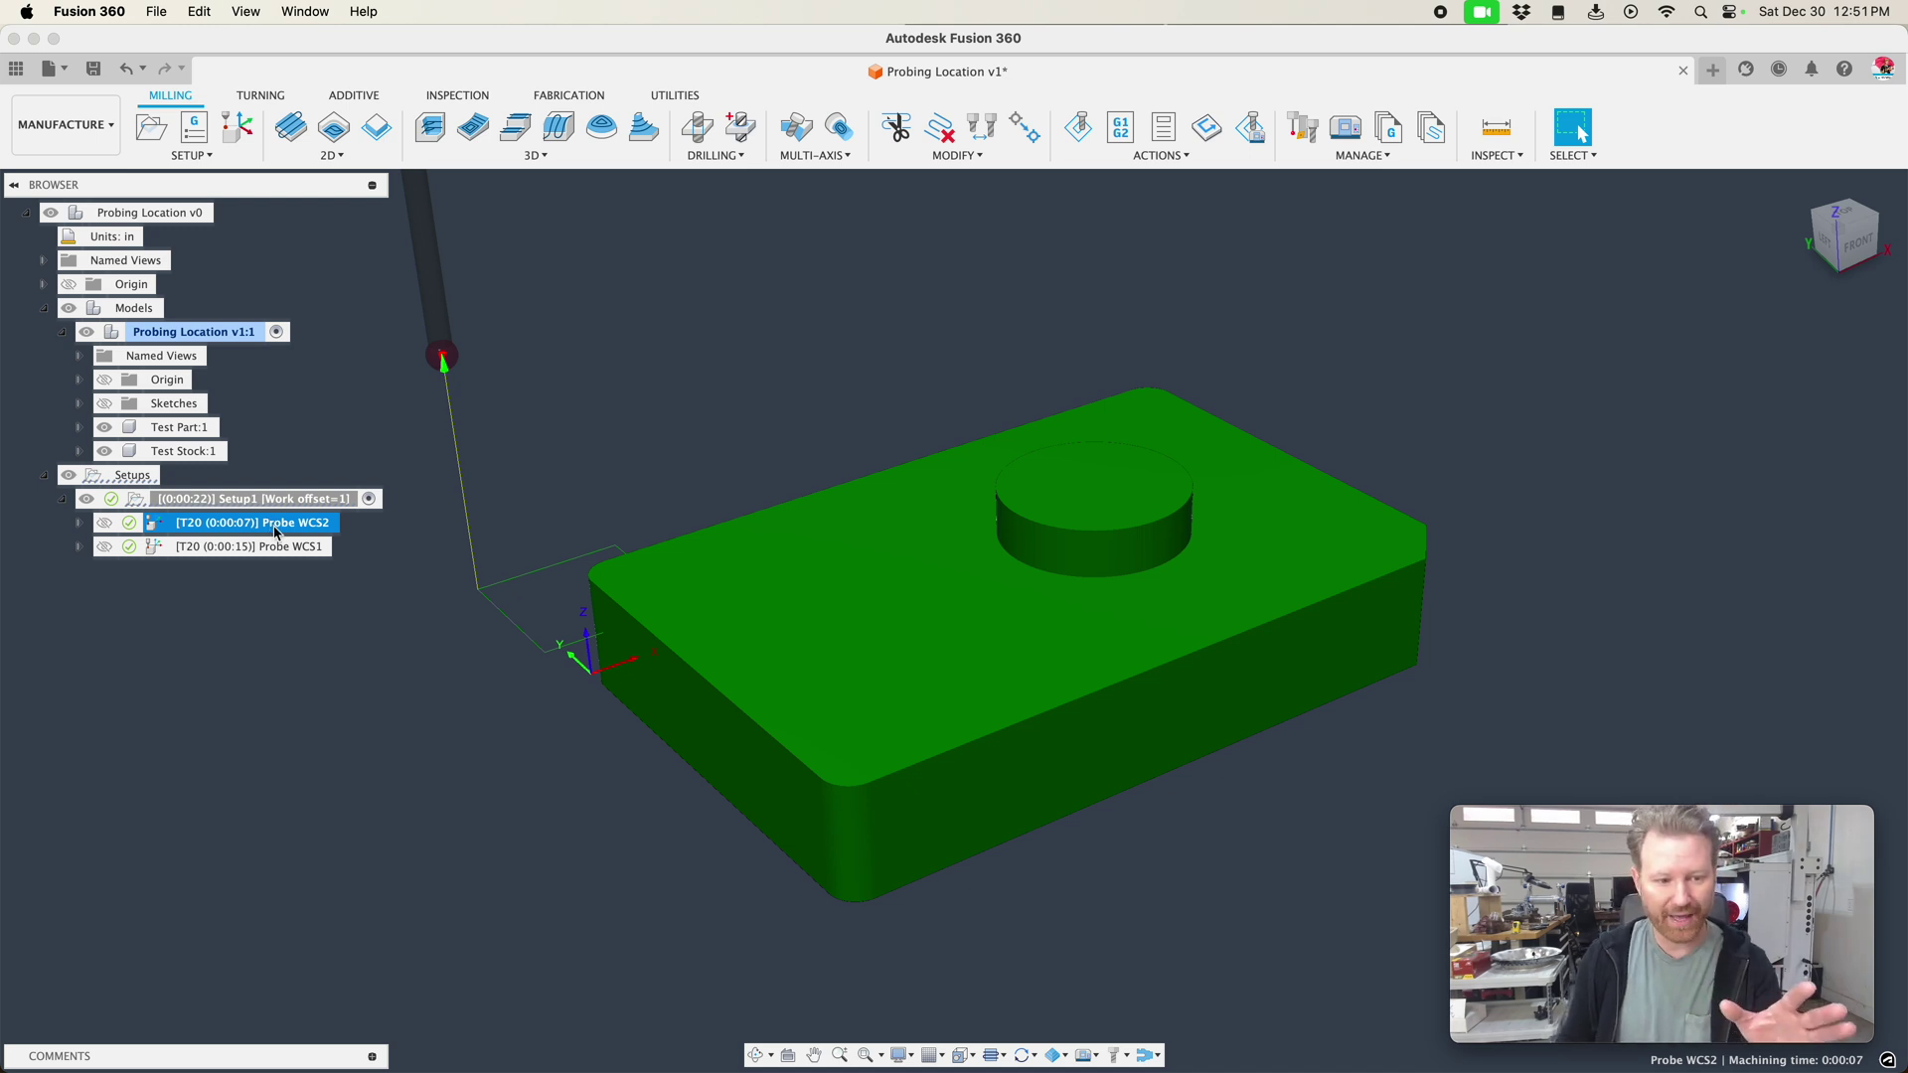
pyautogui.click(275, 549)
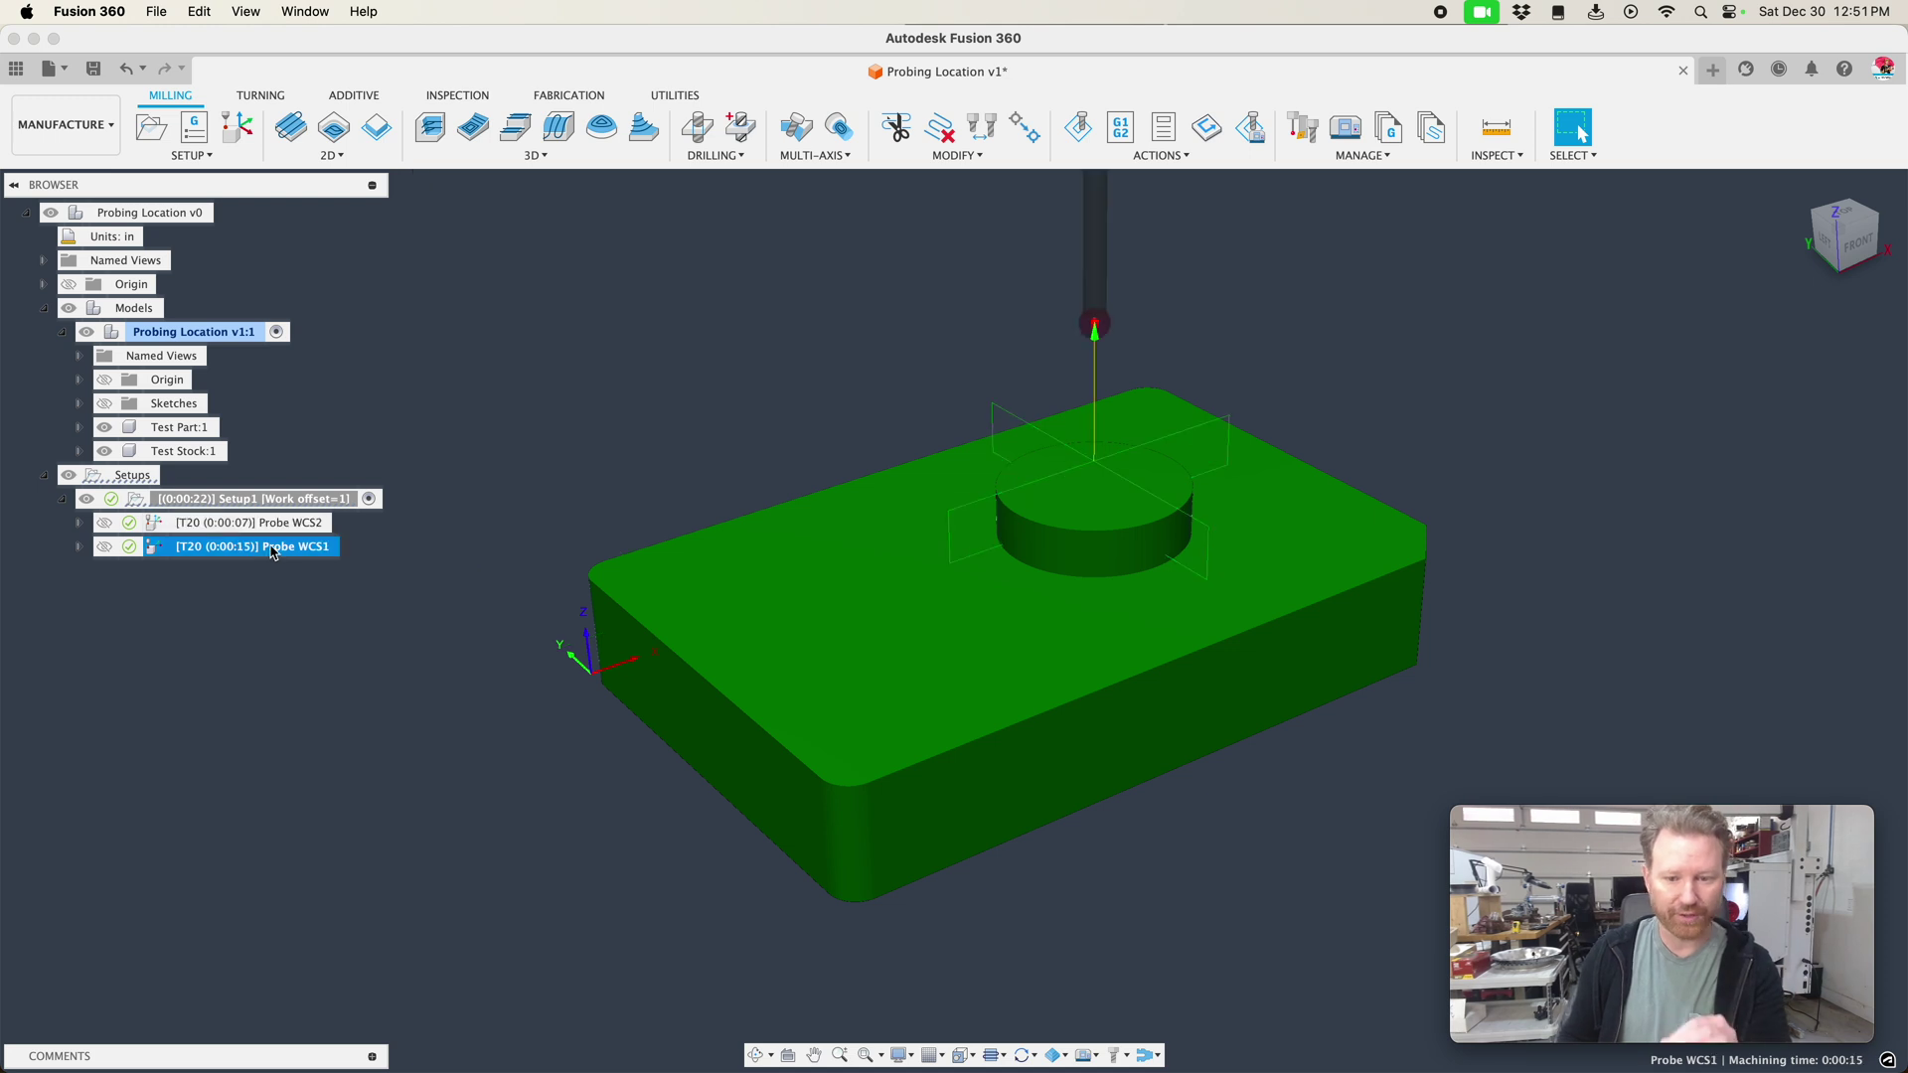